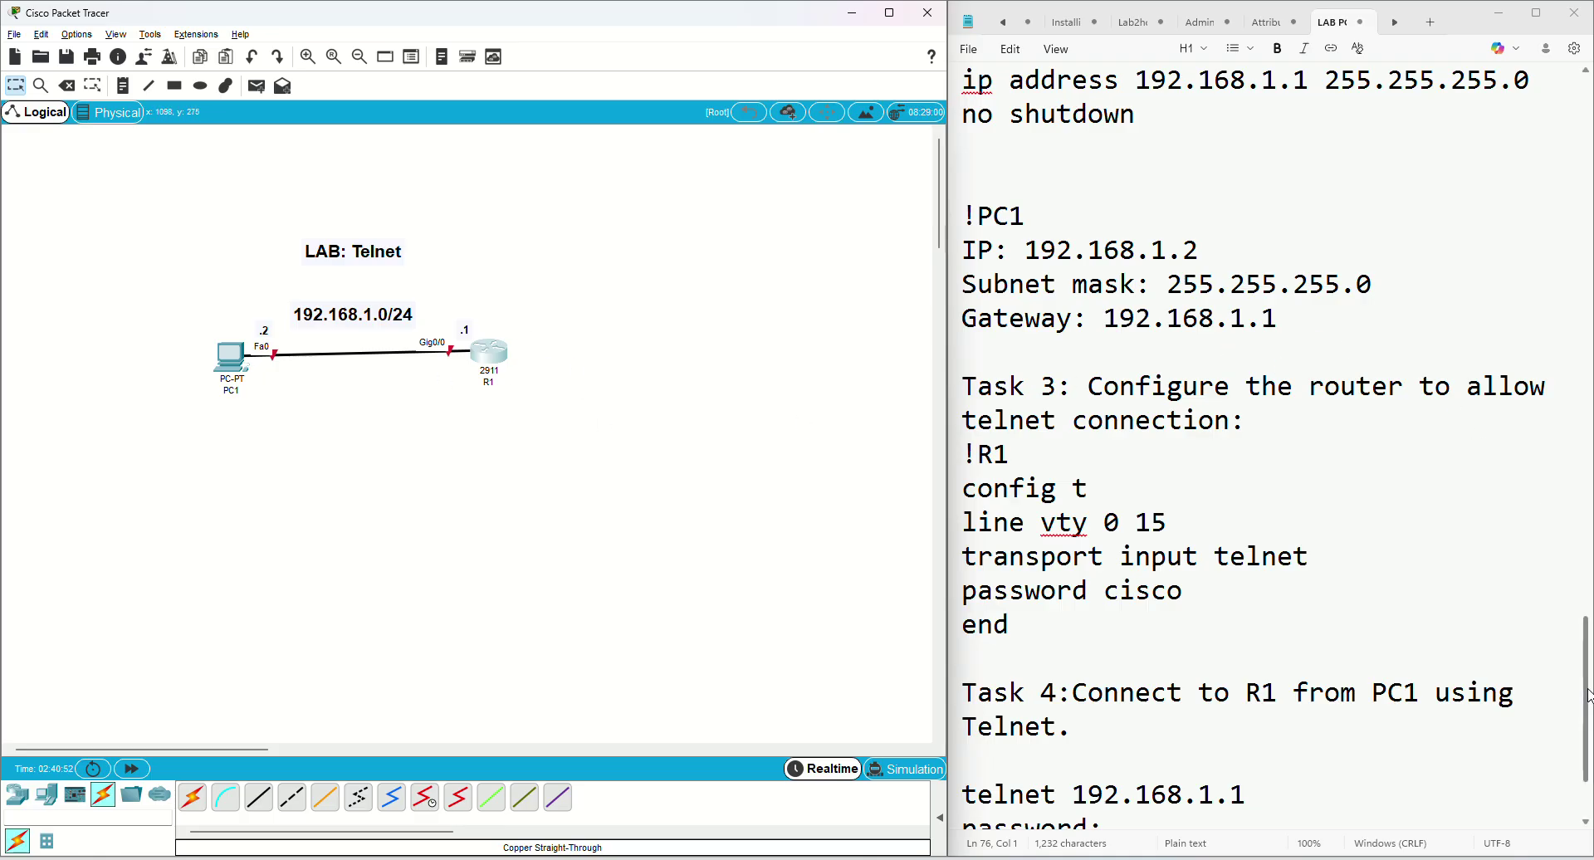
Scroll the lab notes to the top and select Task 1's enable, config t and hostname R1 lines
drag(1587, 696, 1587, 570)
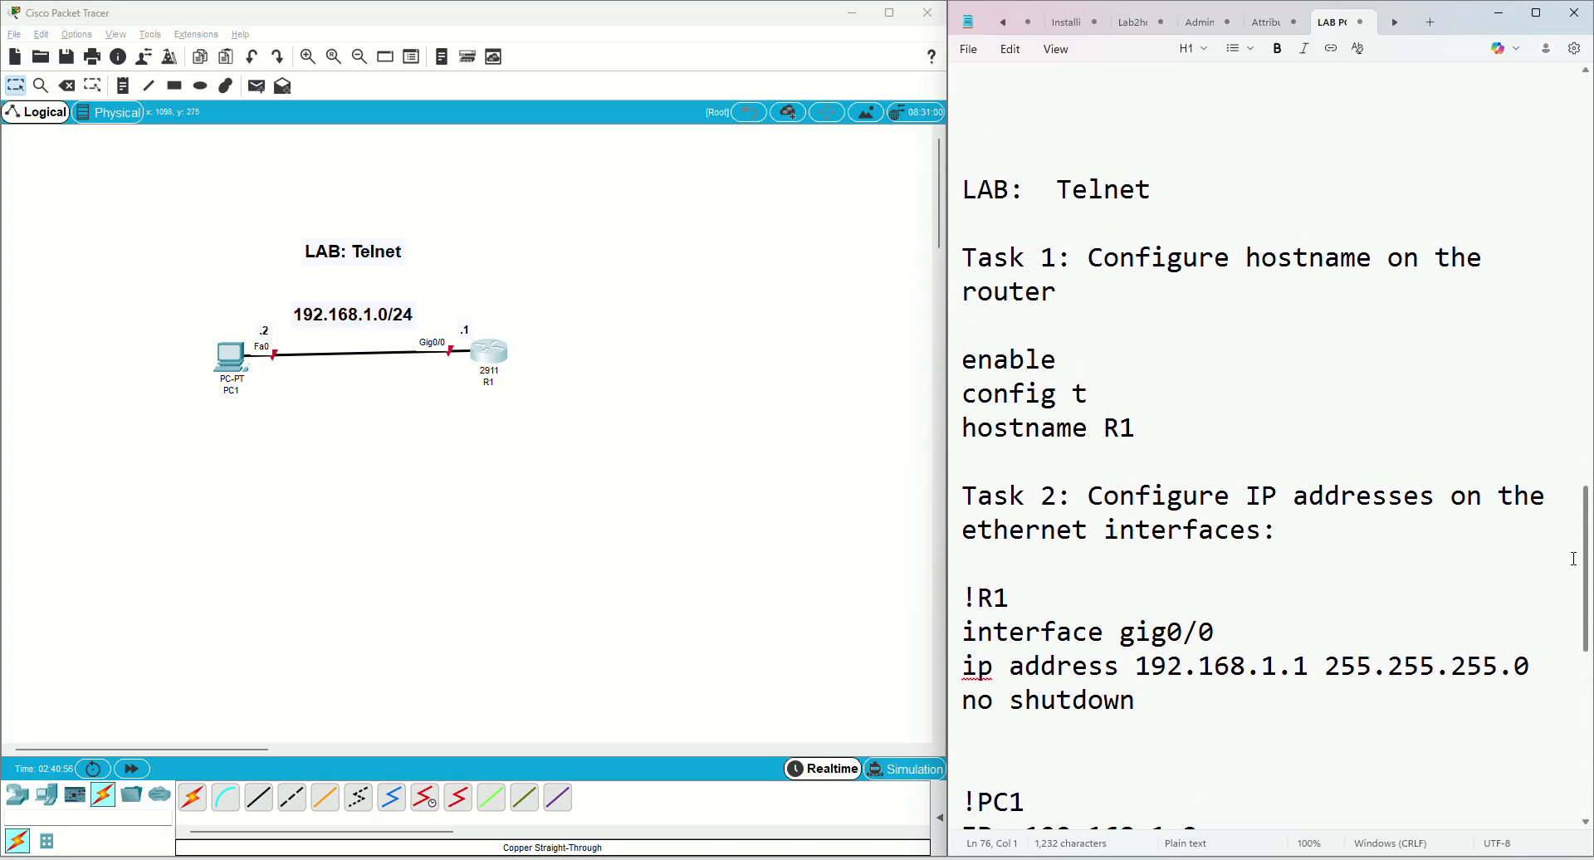
drag(1137, 440, 967, 373)
Copy the hostname commands and answer no to R1's initial configuration dialog
right_click(1000, 382)
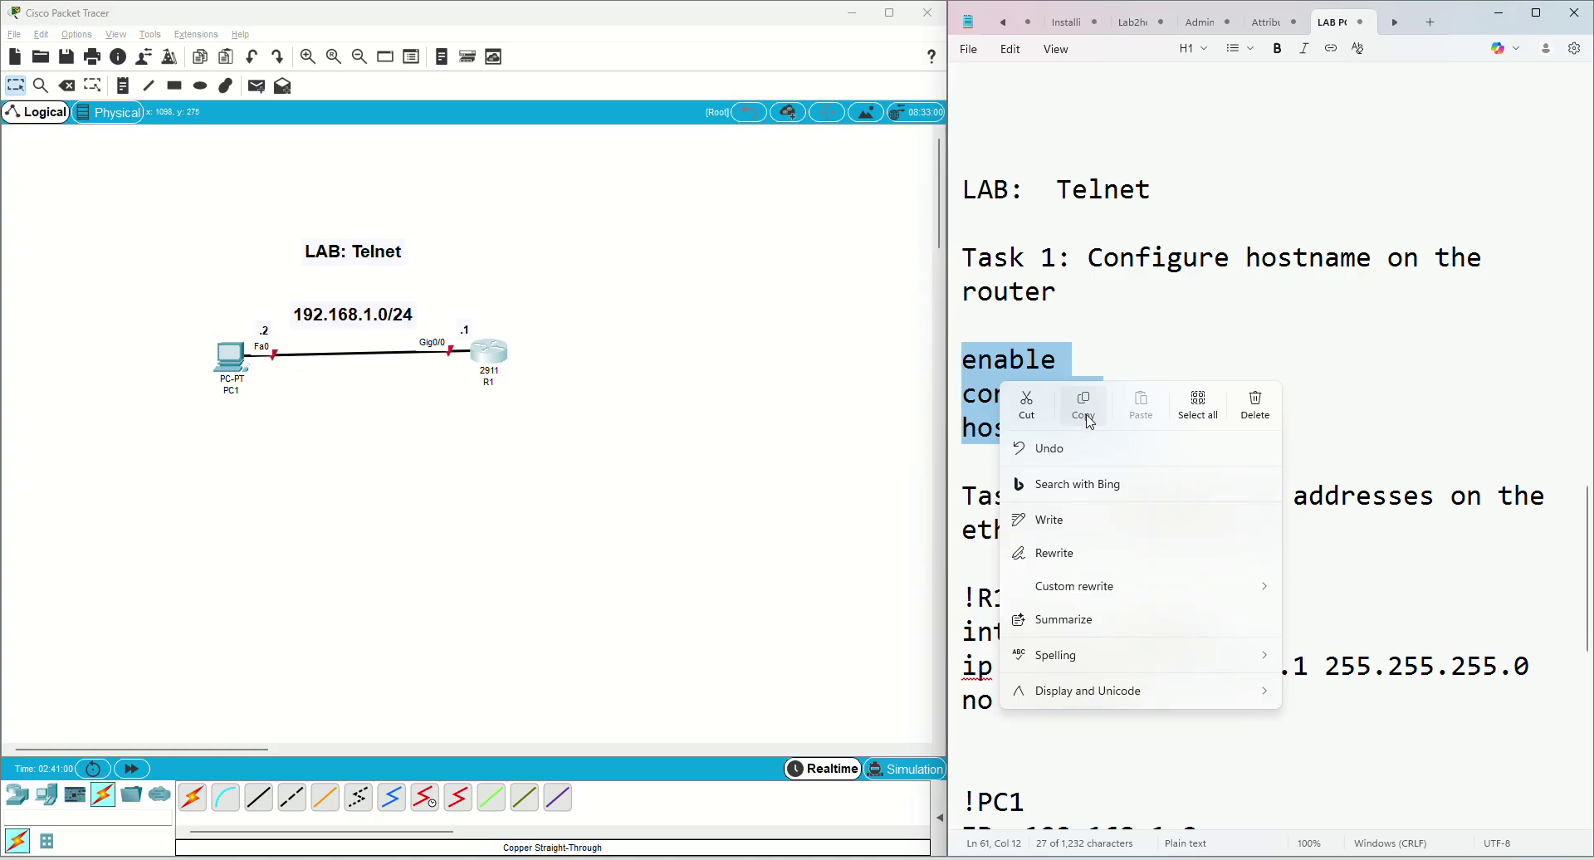
click(1079, 402)
click(490, 352)
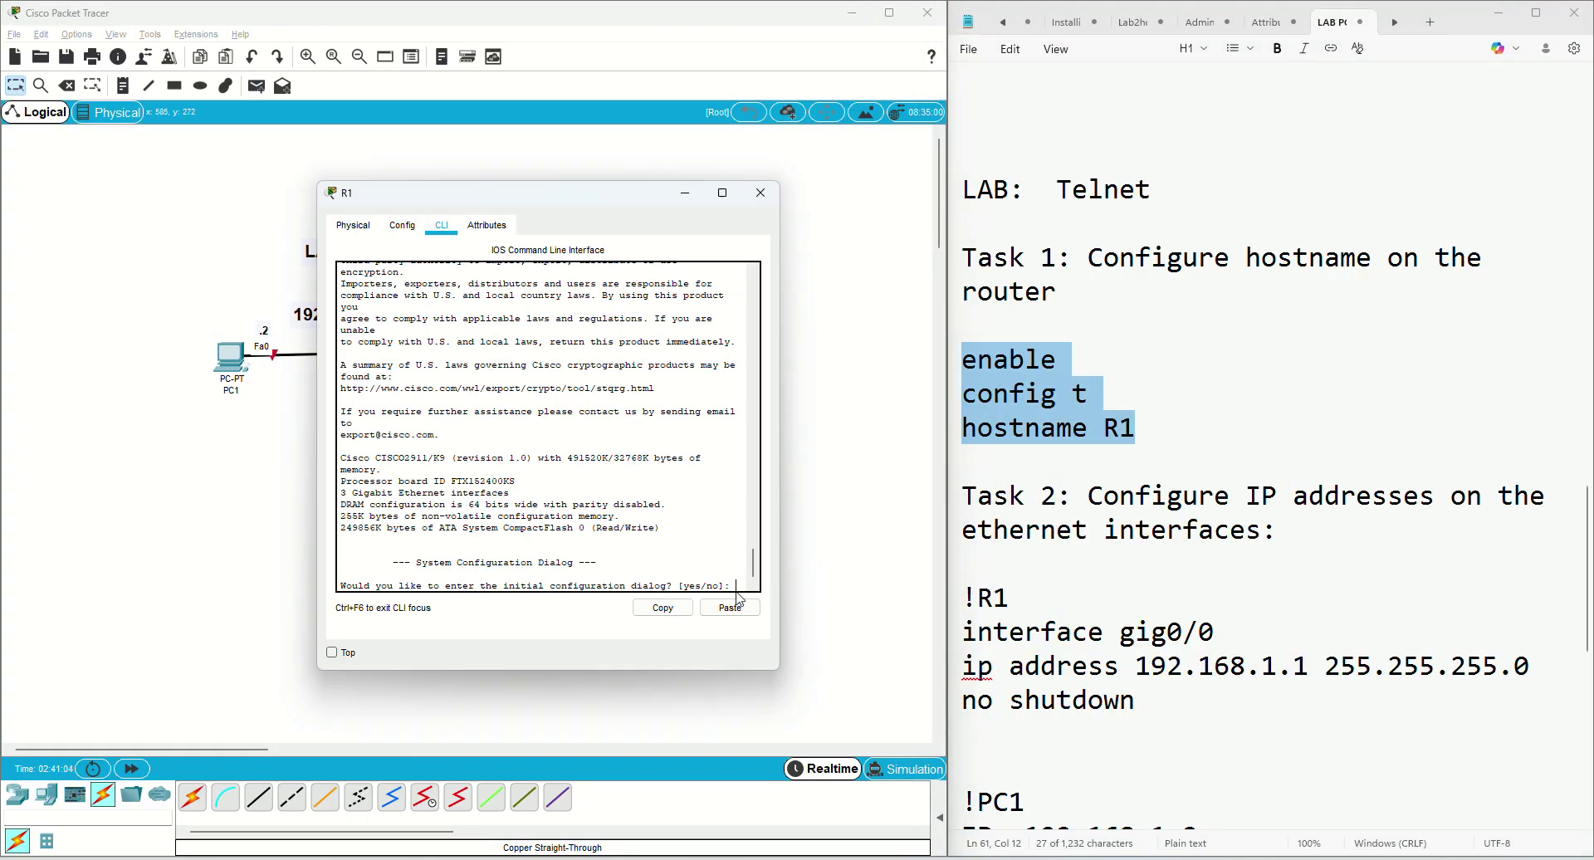
text(no)
key(Return)
key(Return)
key(Return)
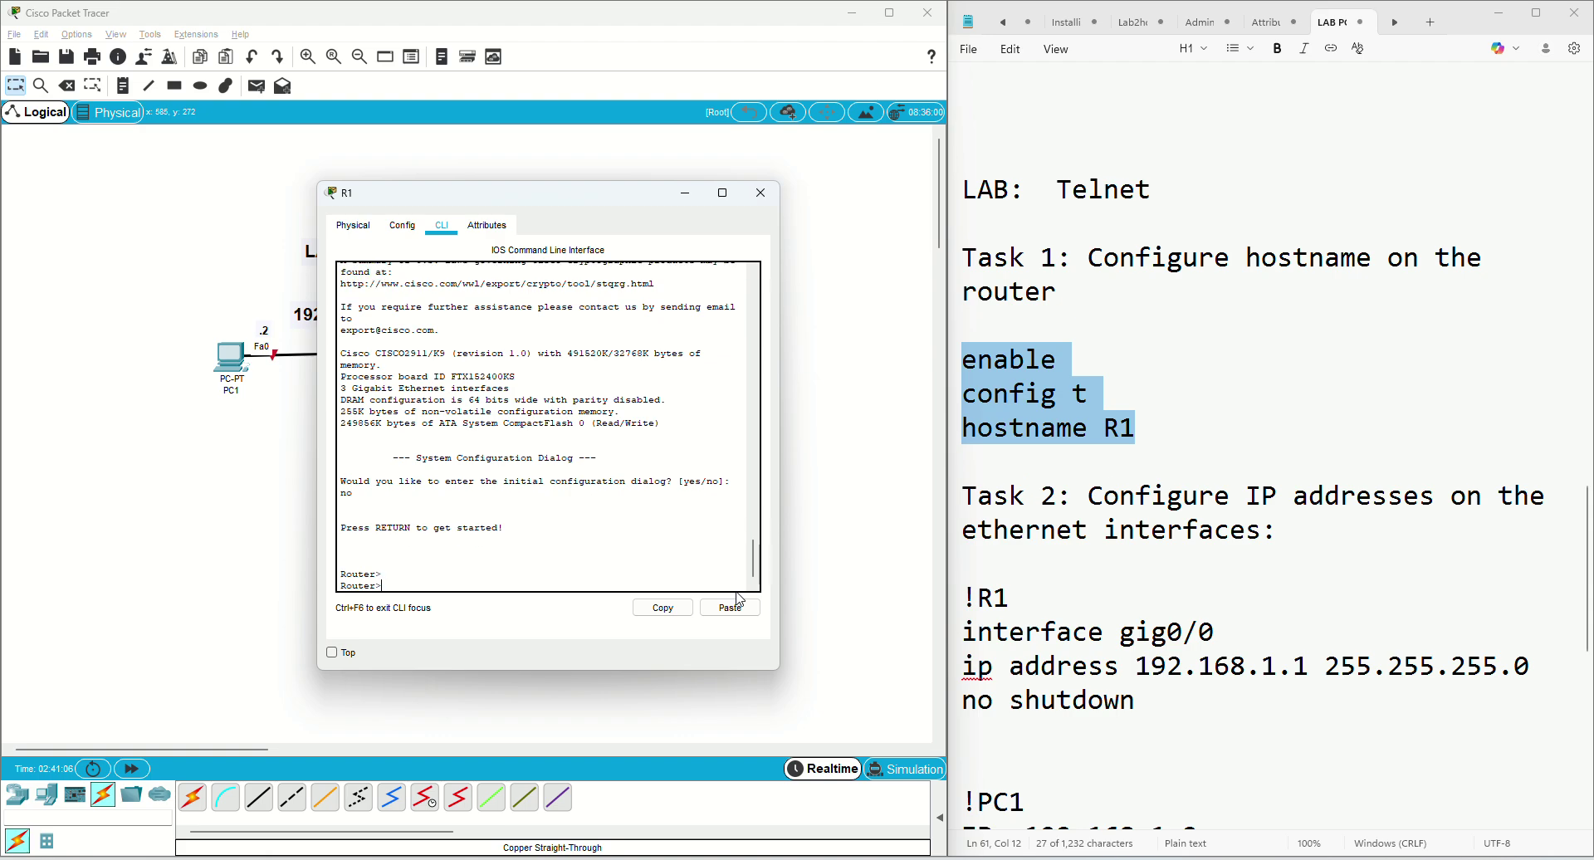
Paste enable, config t and hostname R1 into R1's CLI to reach the R1(config)# prompt
click(734, 609)
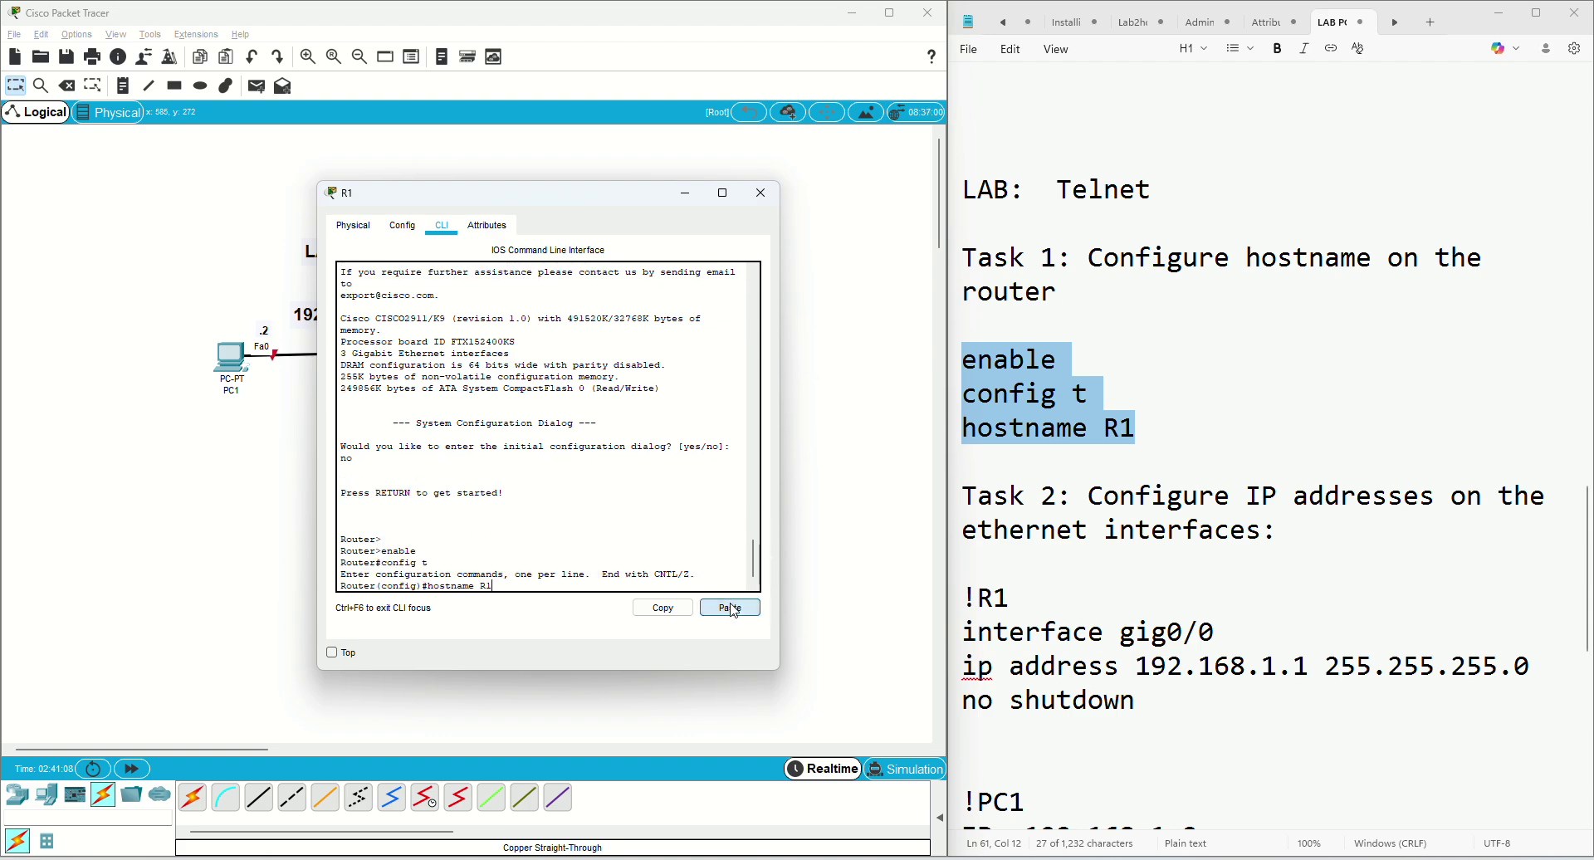
key(Return)
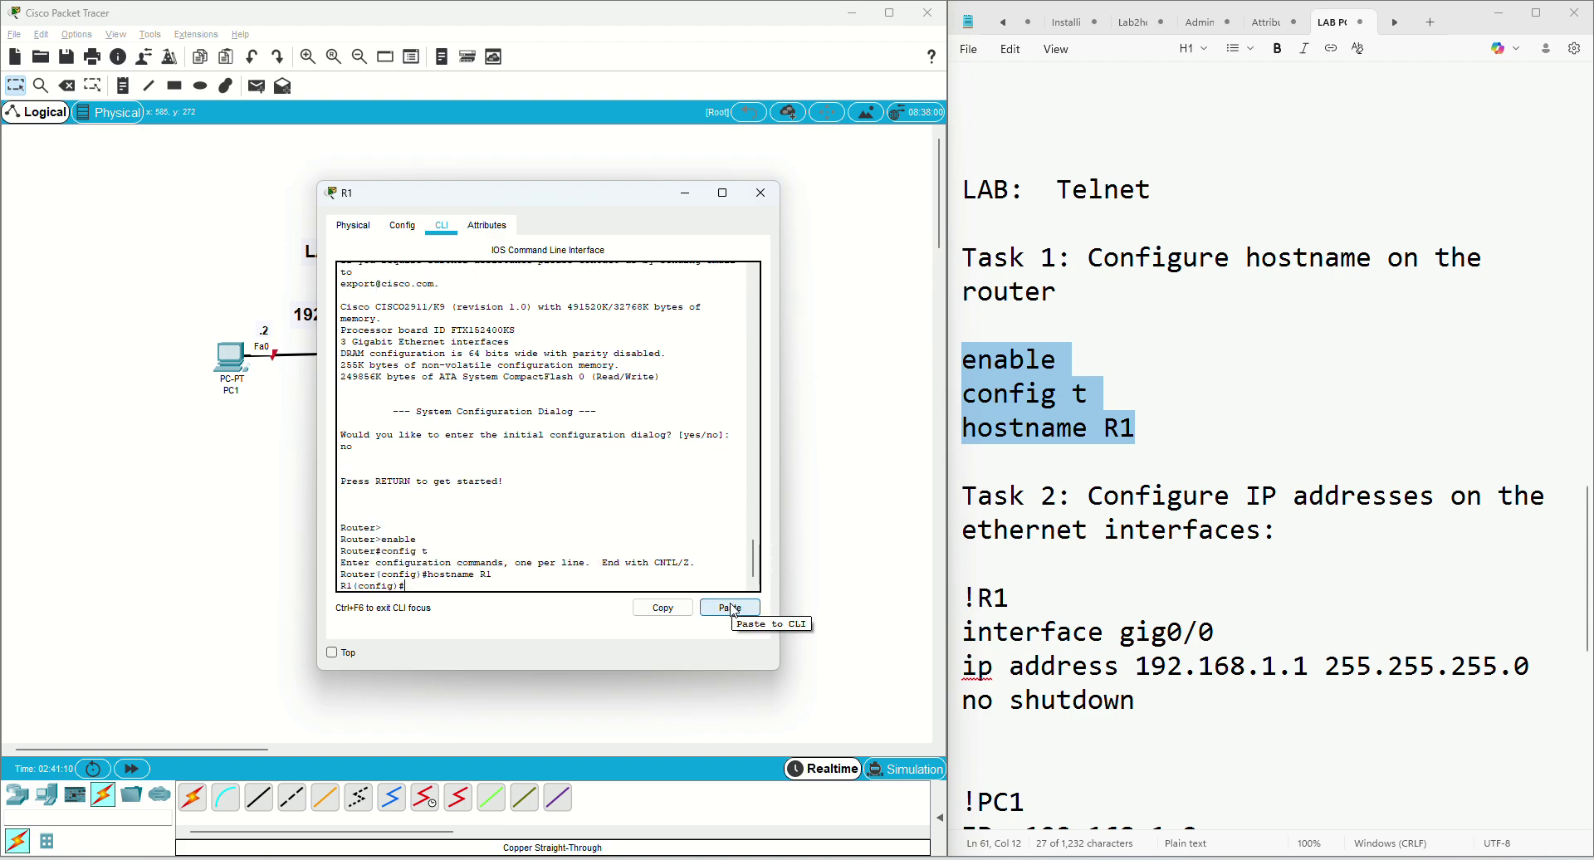
key(Return)
key(Return)
key(Return)
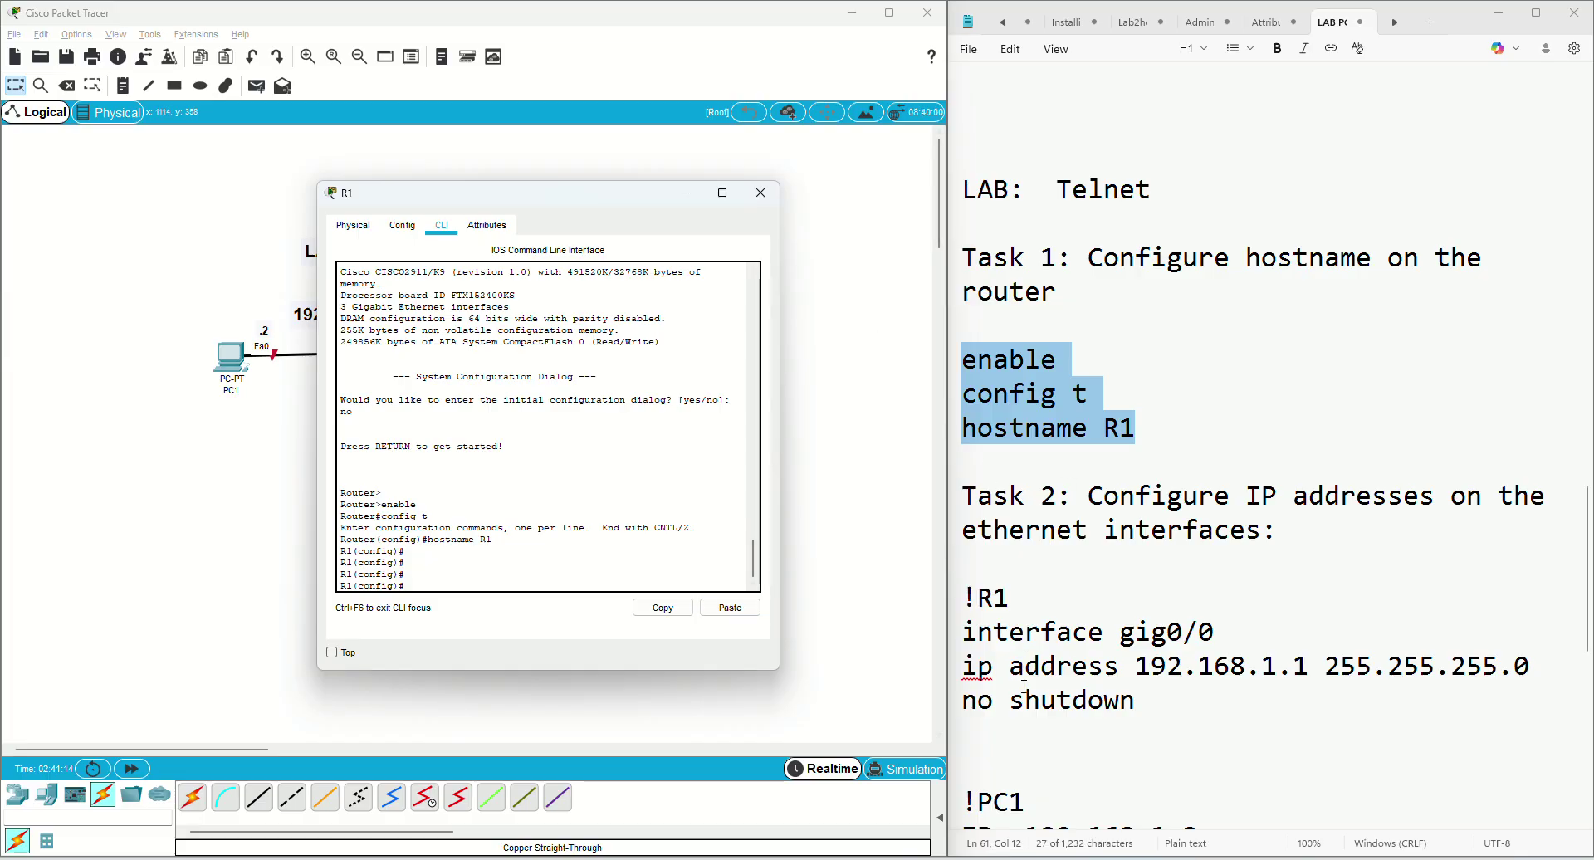
drag(962, 633, 1141, 700)
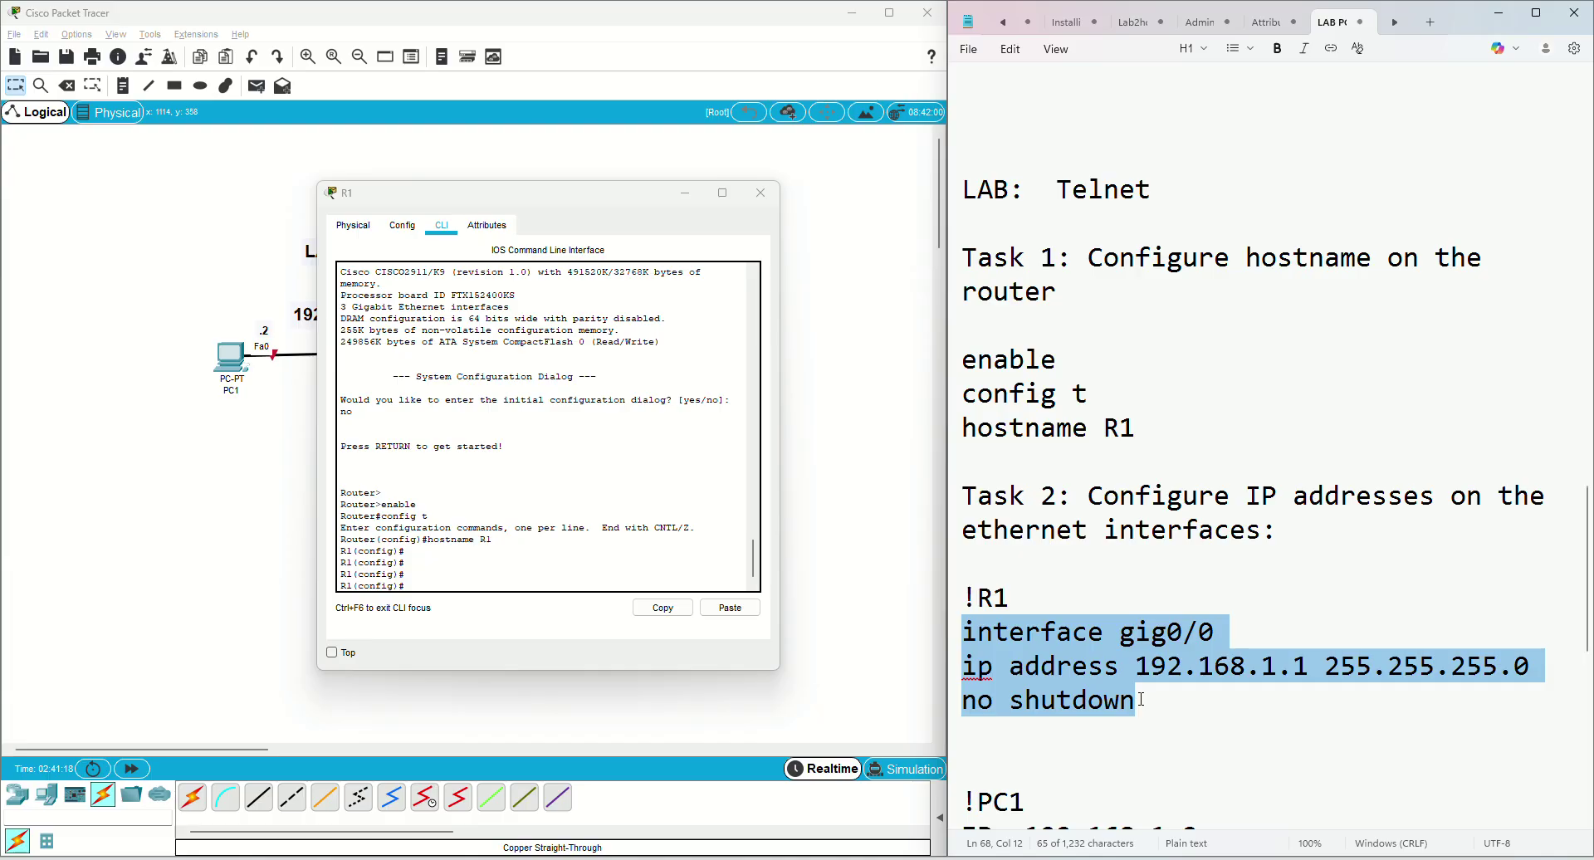
Paste the Gig0/0 commands into R1, assigning 192.168.1.1 255.255.255.0 and enabling the interface
right_click(1066, 663)
click(1150, 634)
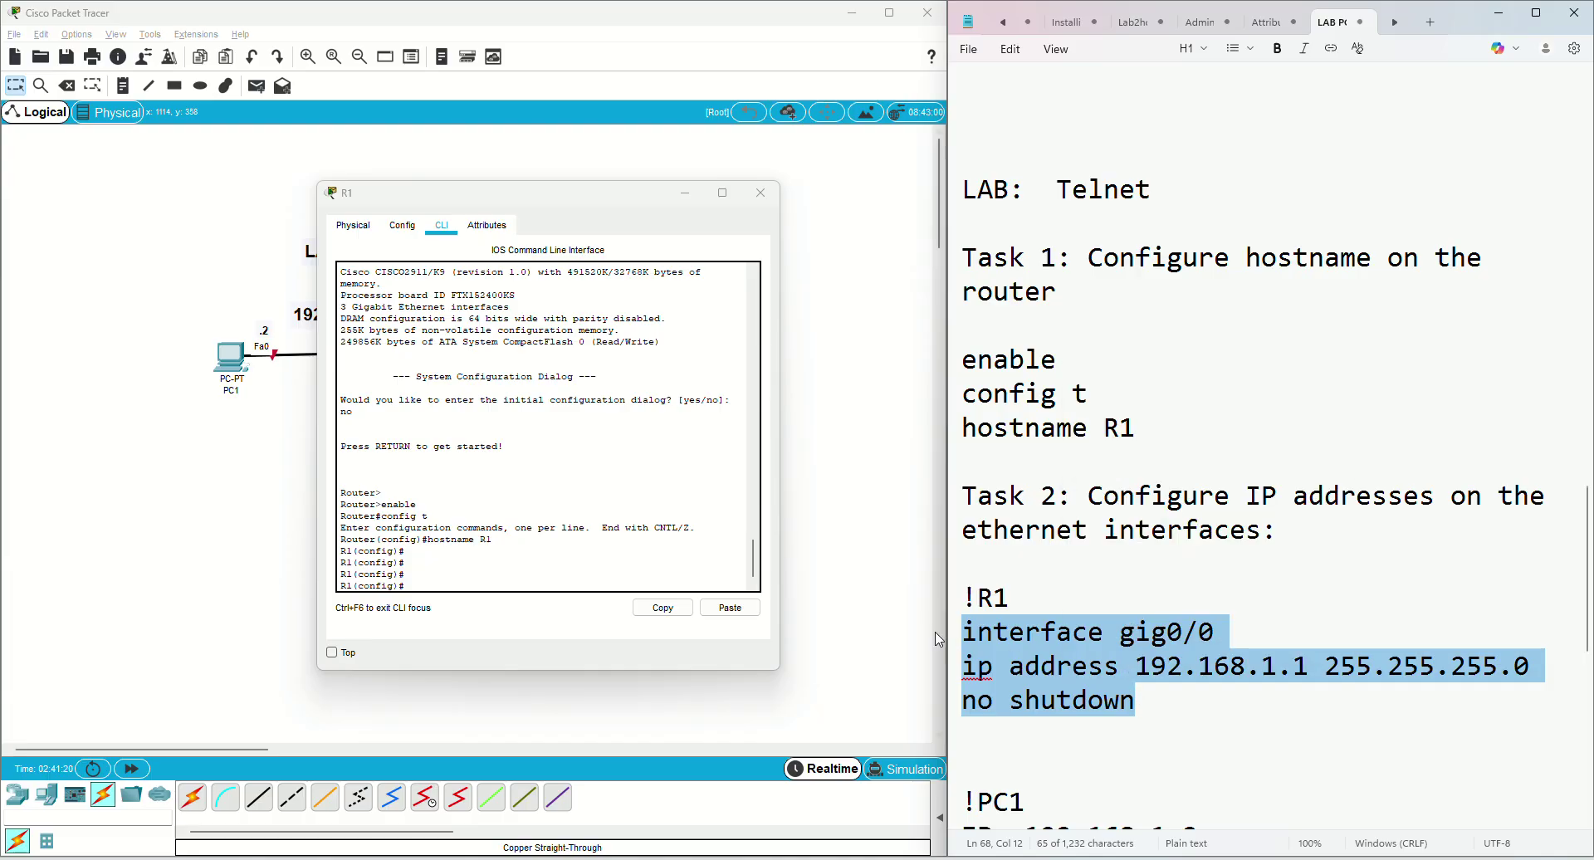
click(730, 608)
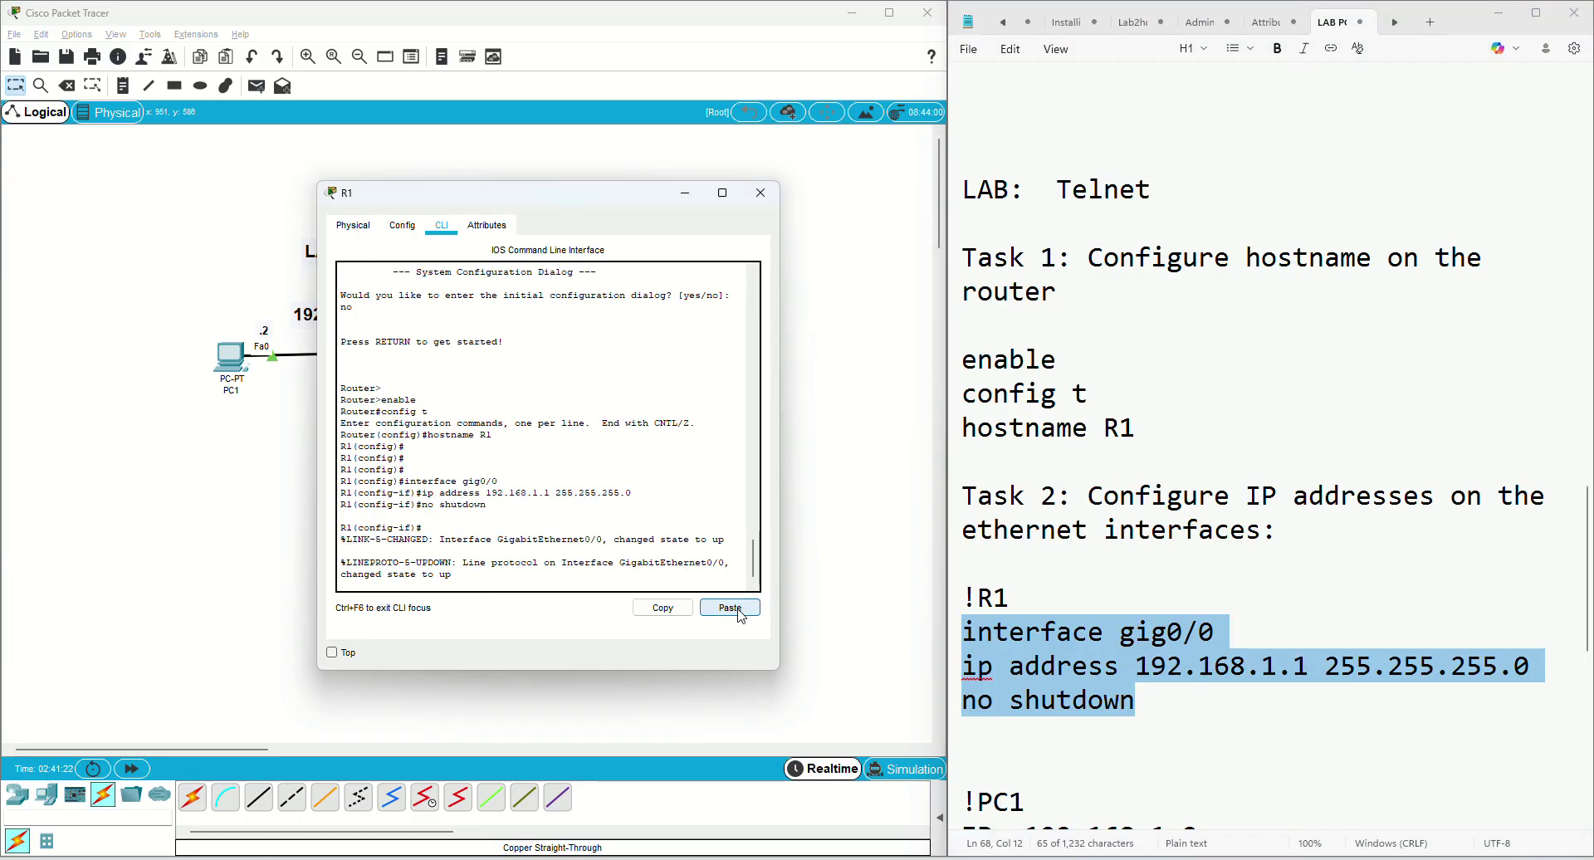
key(Return)
key(Return)
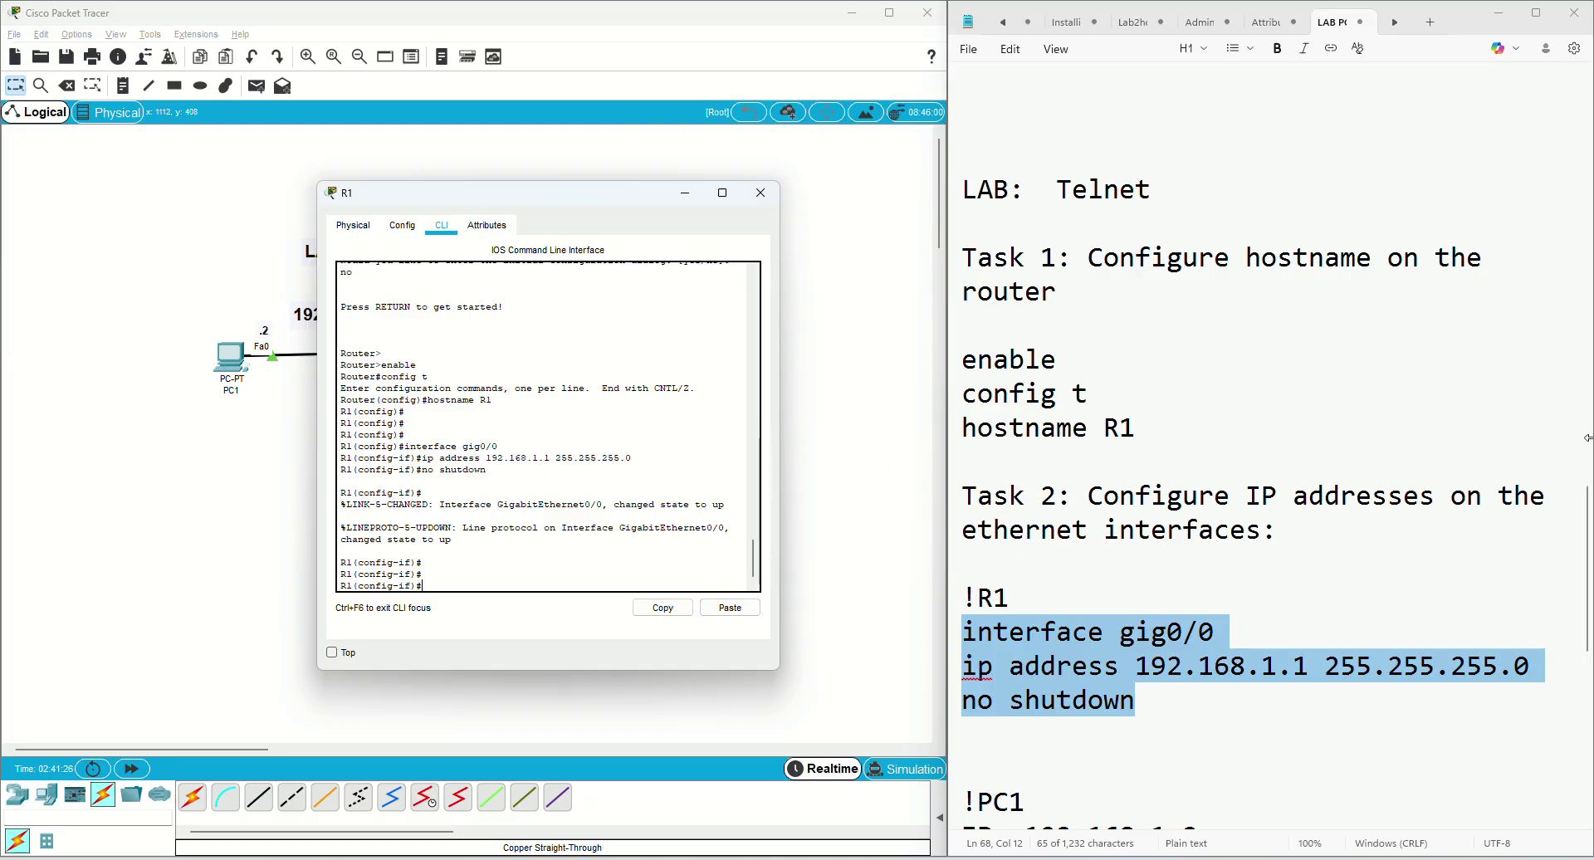
drag(1586, 532, 1586, 631)
Verify PC1 has 192.168.1.2, mask 255.255.255.0, gateway 192.168.1.1, then reopen R1's CLI
click(233, 355)
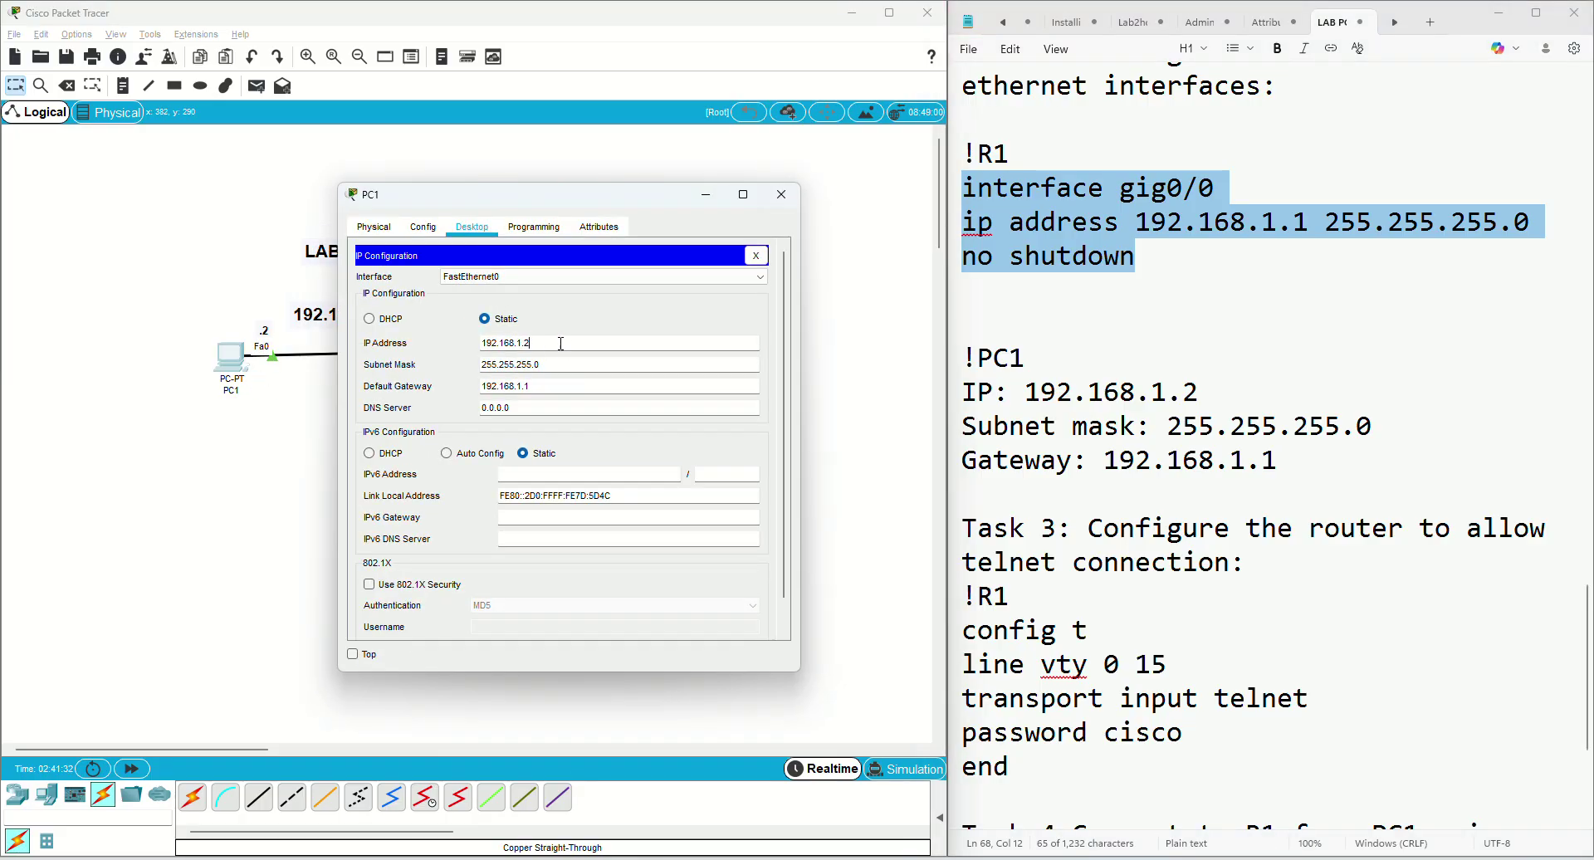
drag(531, 343, 455, 347)
click(764, 257)
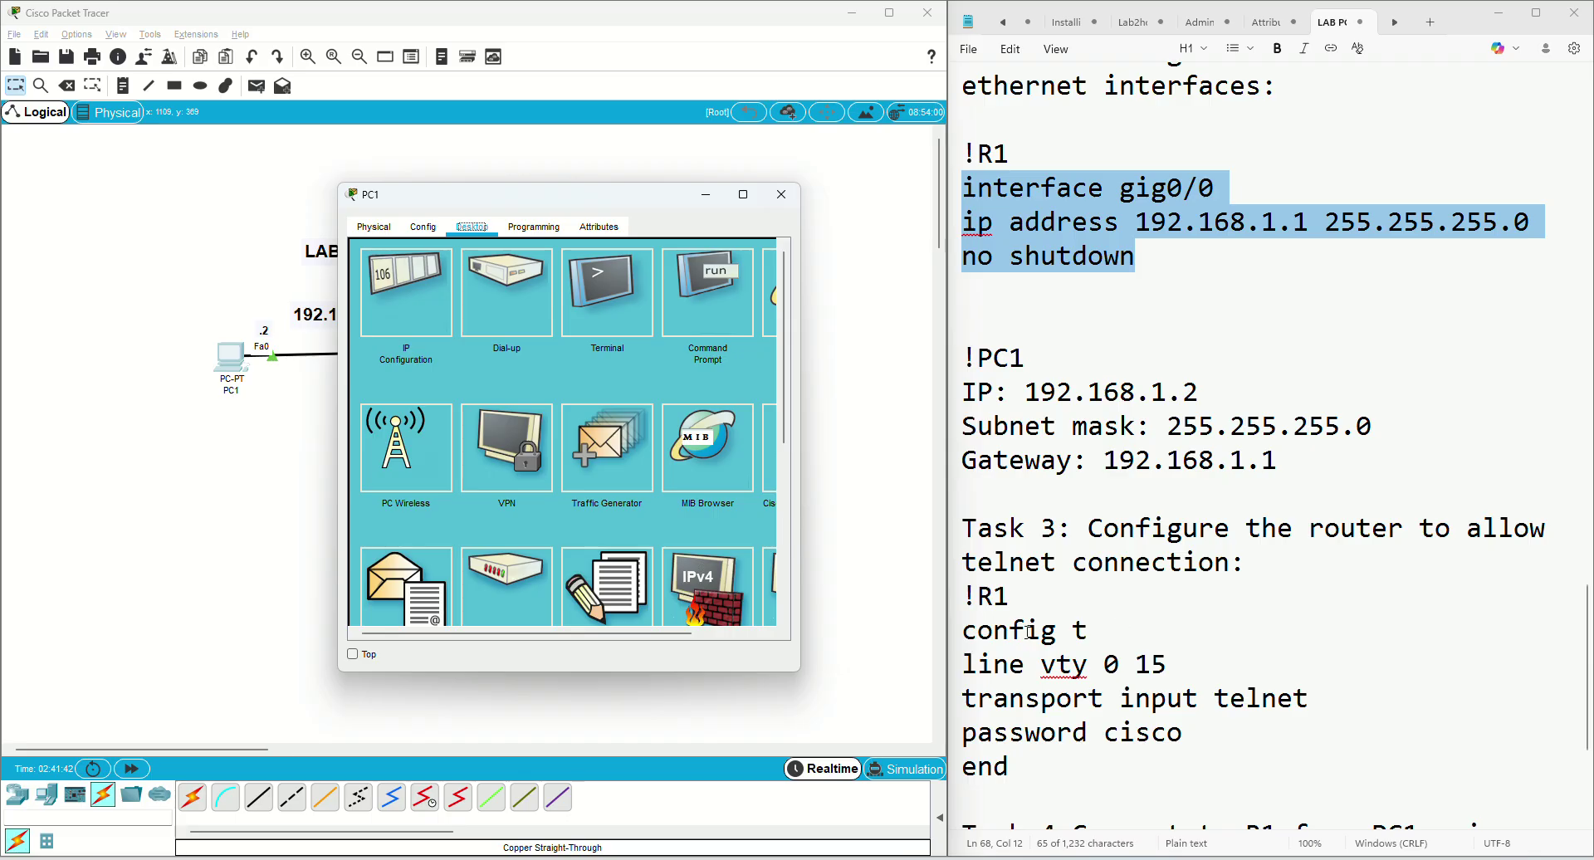
scroll(1121, 604, up, 2)
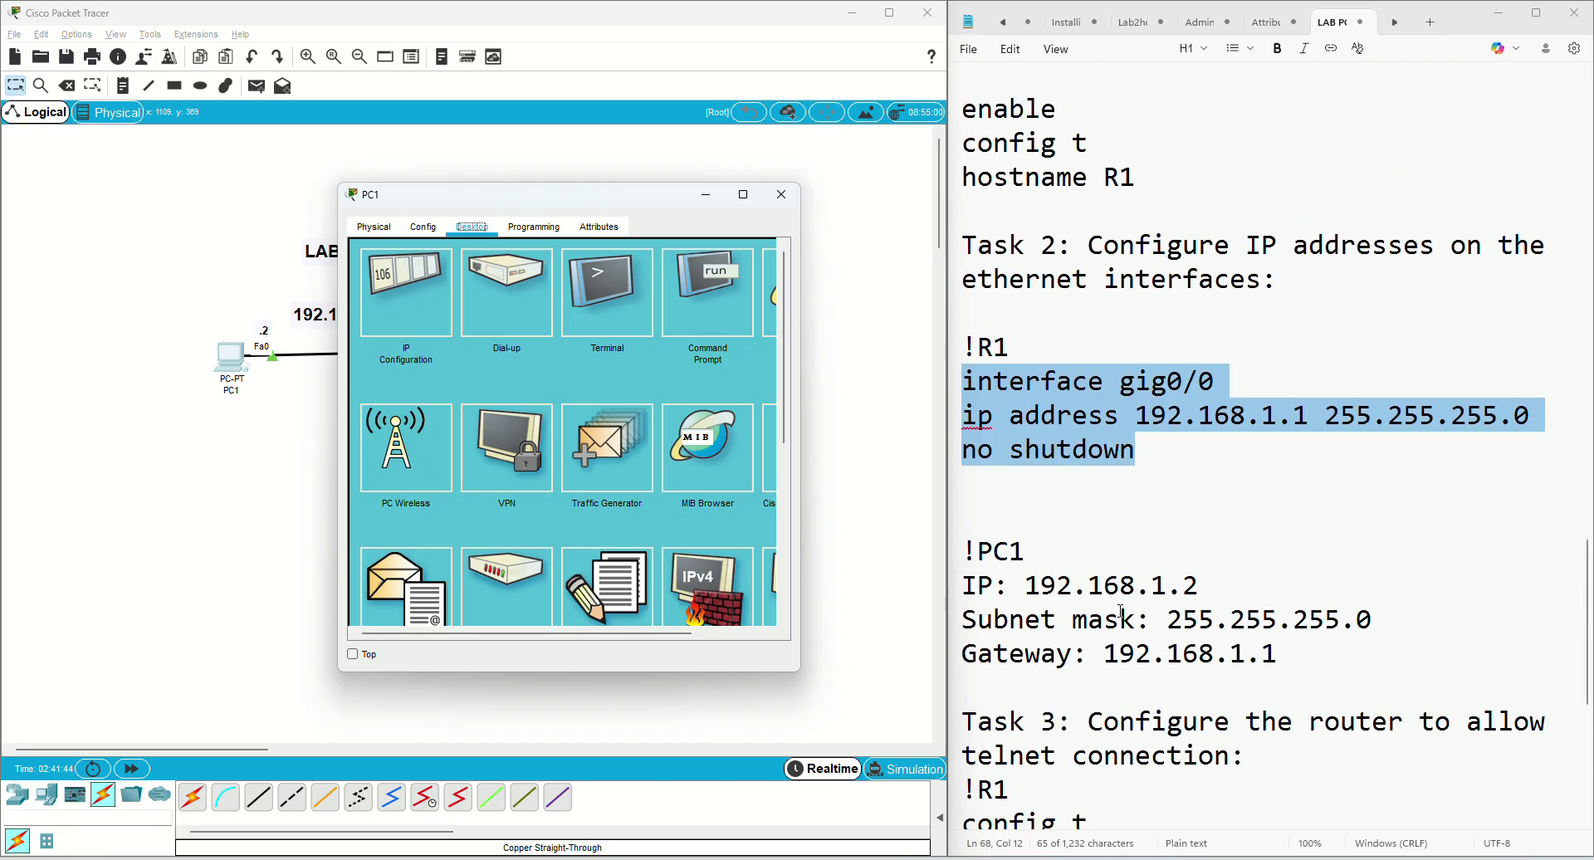
scroll(1120, 608, down, 2)
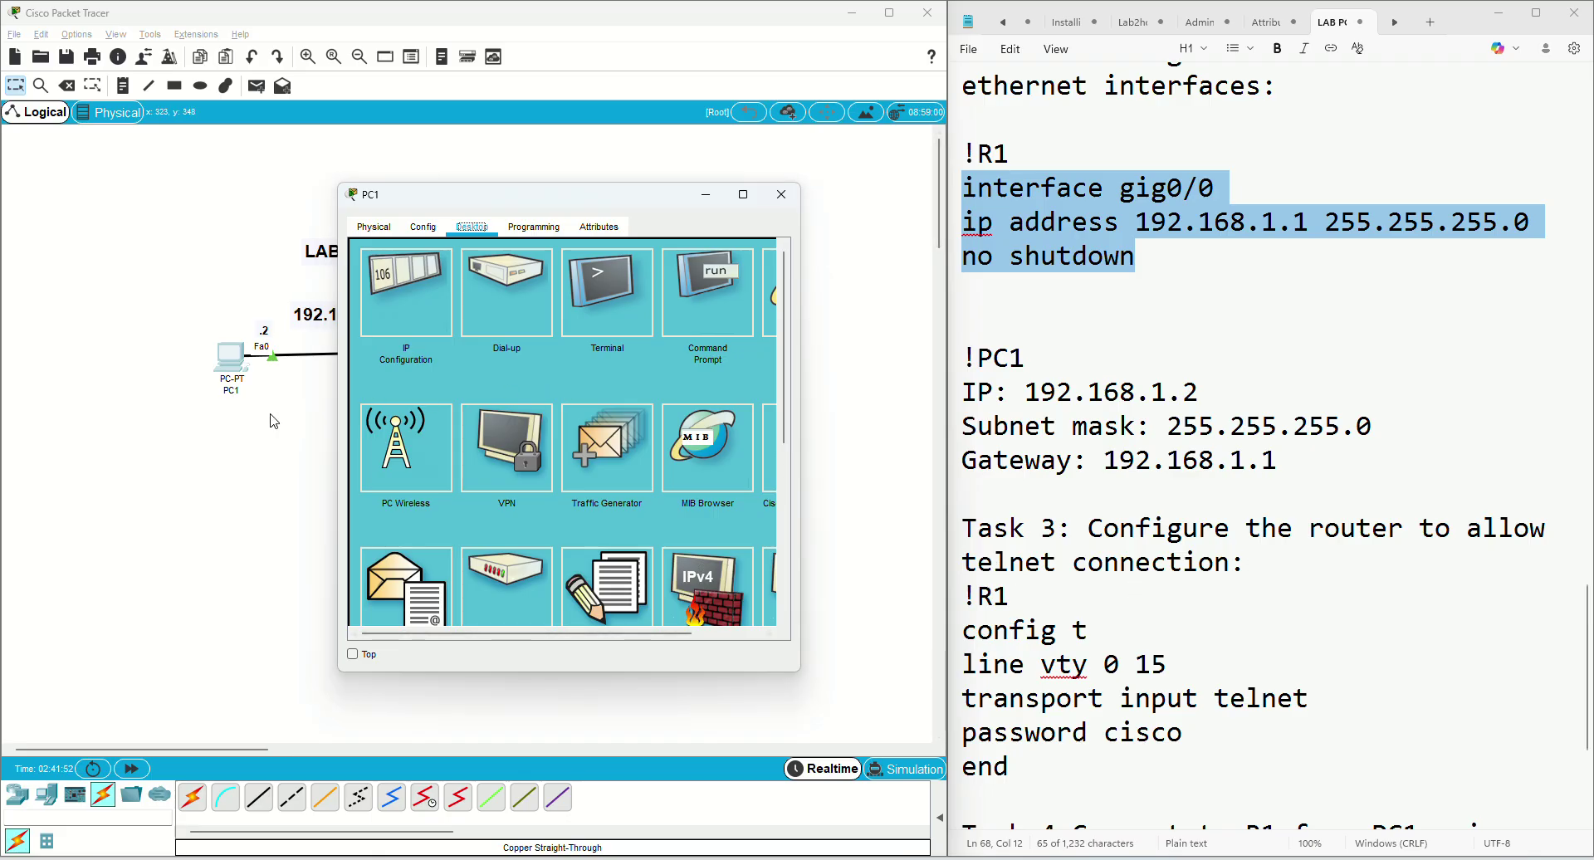
click(448, 348)
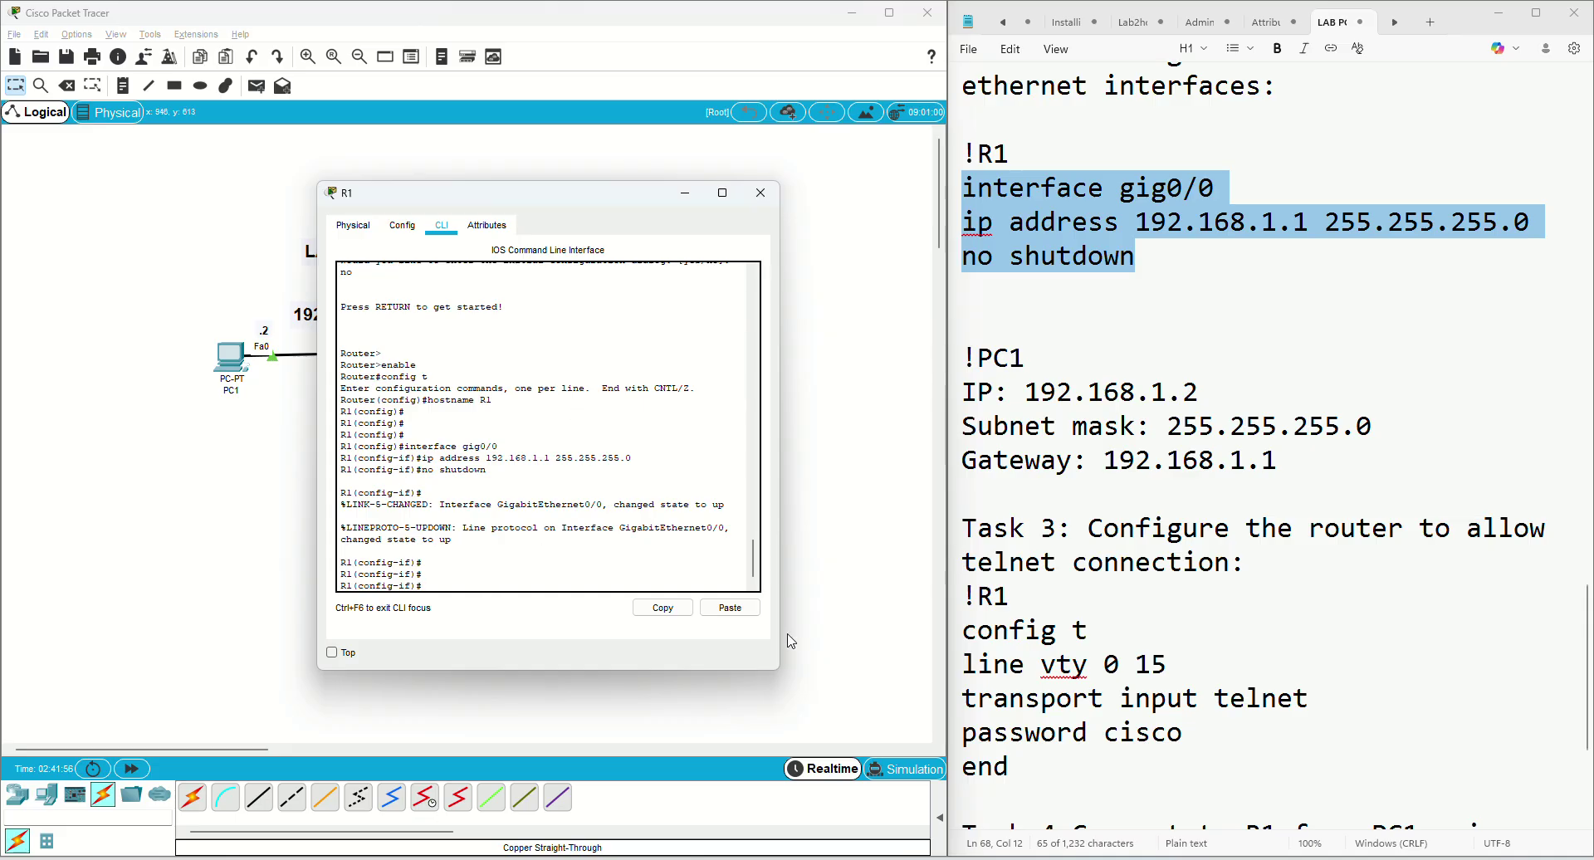
Exit interface mode and enter line vty 0 15 on R1
text(exit)
key(Return)
key(Return)
key(Return)
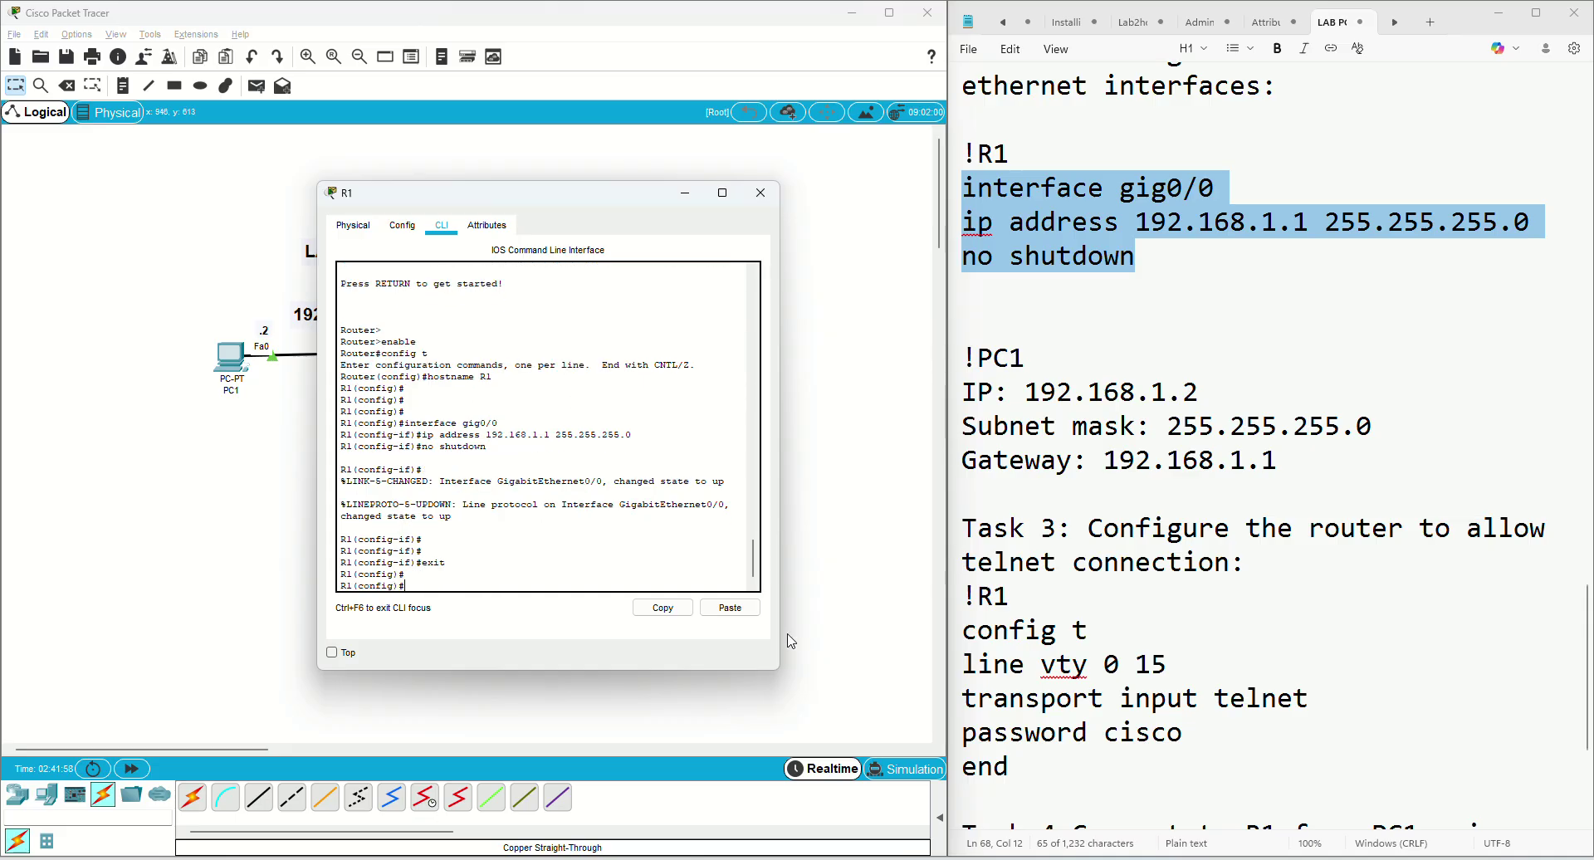
click(967, 656)
drag(967, 655, 1167, 664)
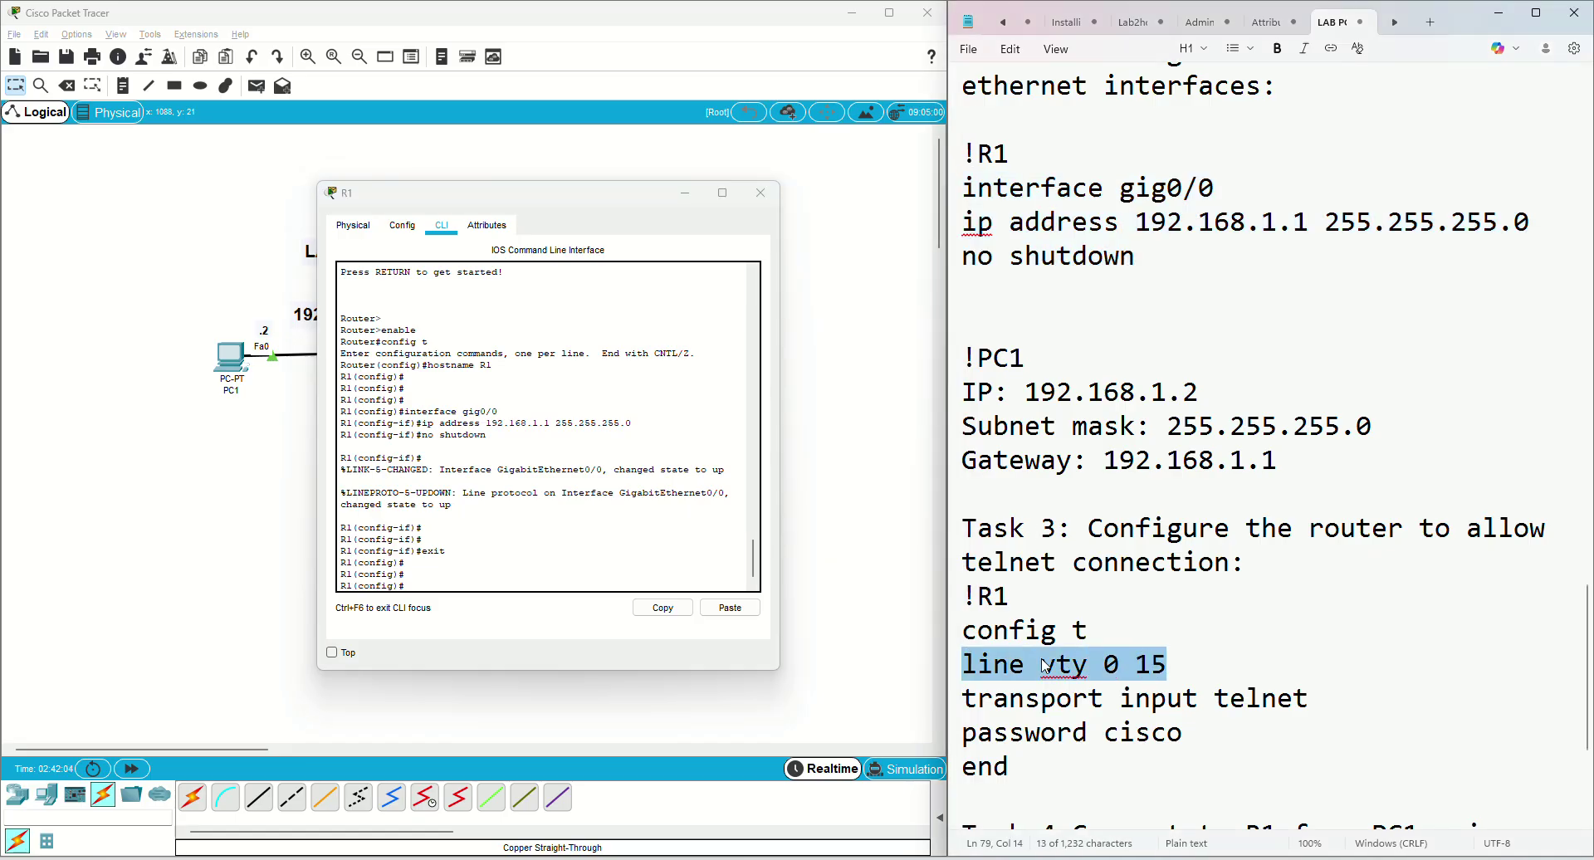
click(730, 608)
key(Return)
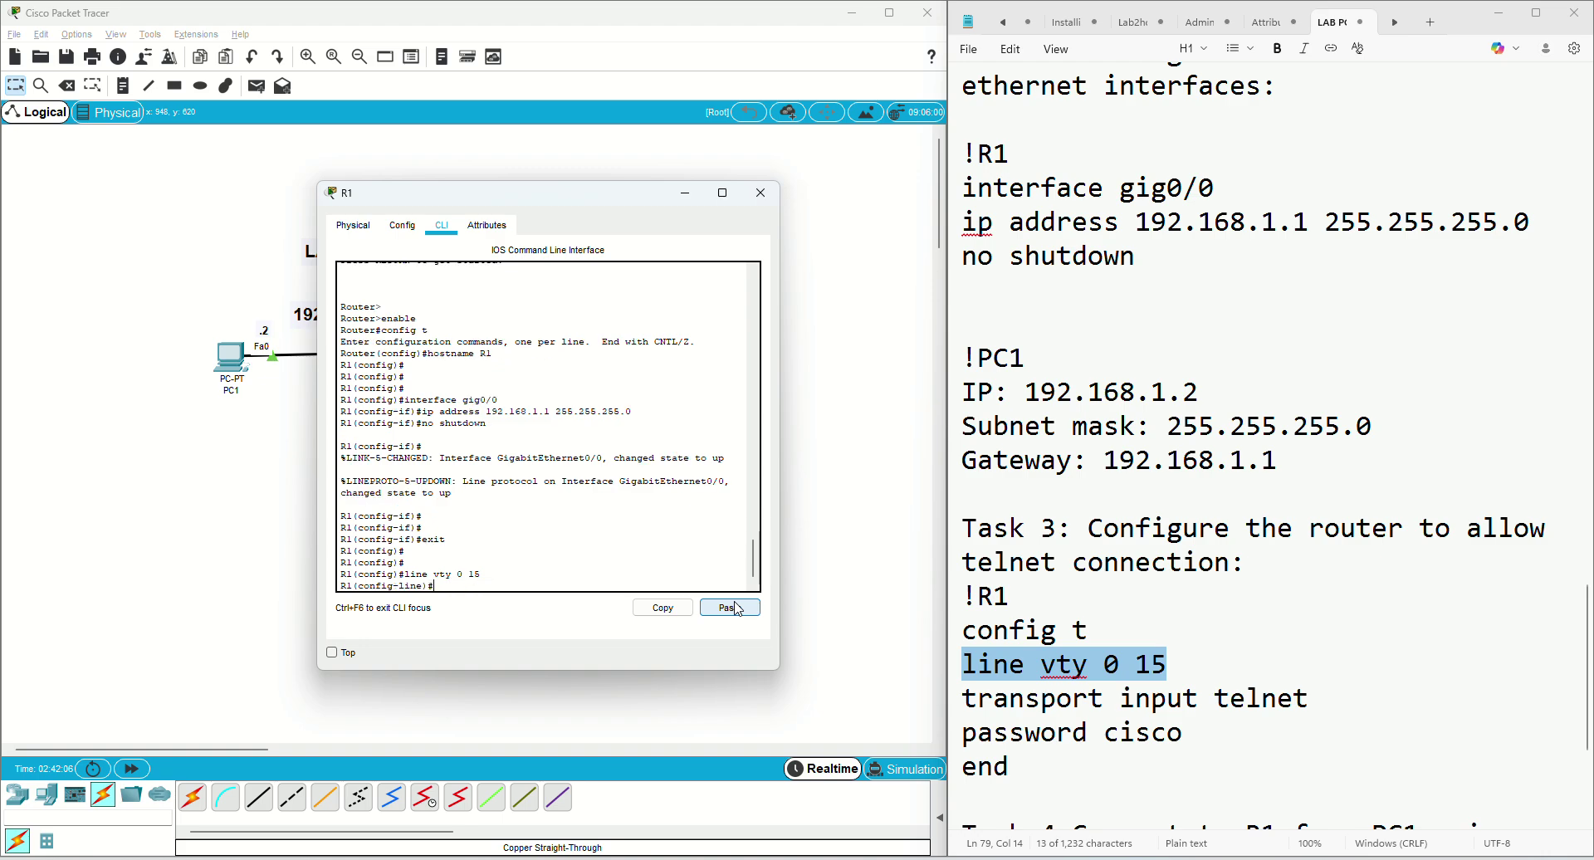
Apply transport input telnet and the VTY login password to R1's VTY lines
drag(962, 702, 1312, 706)
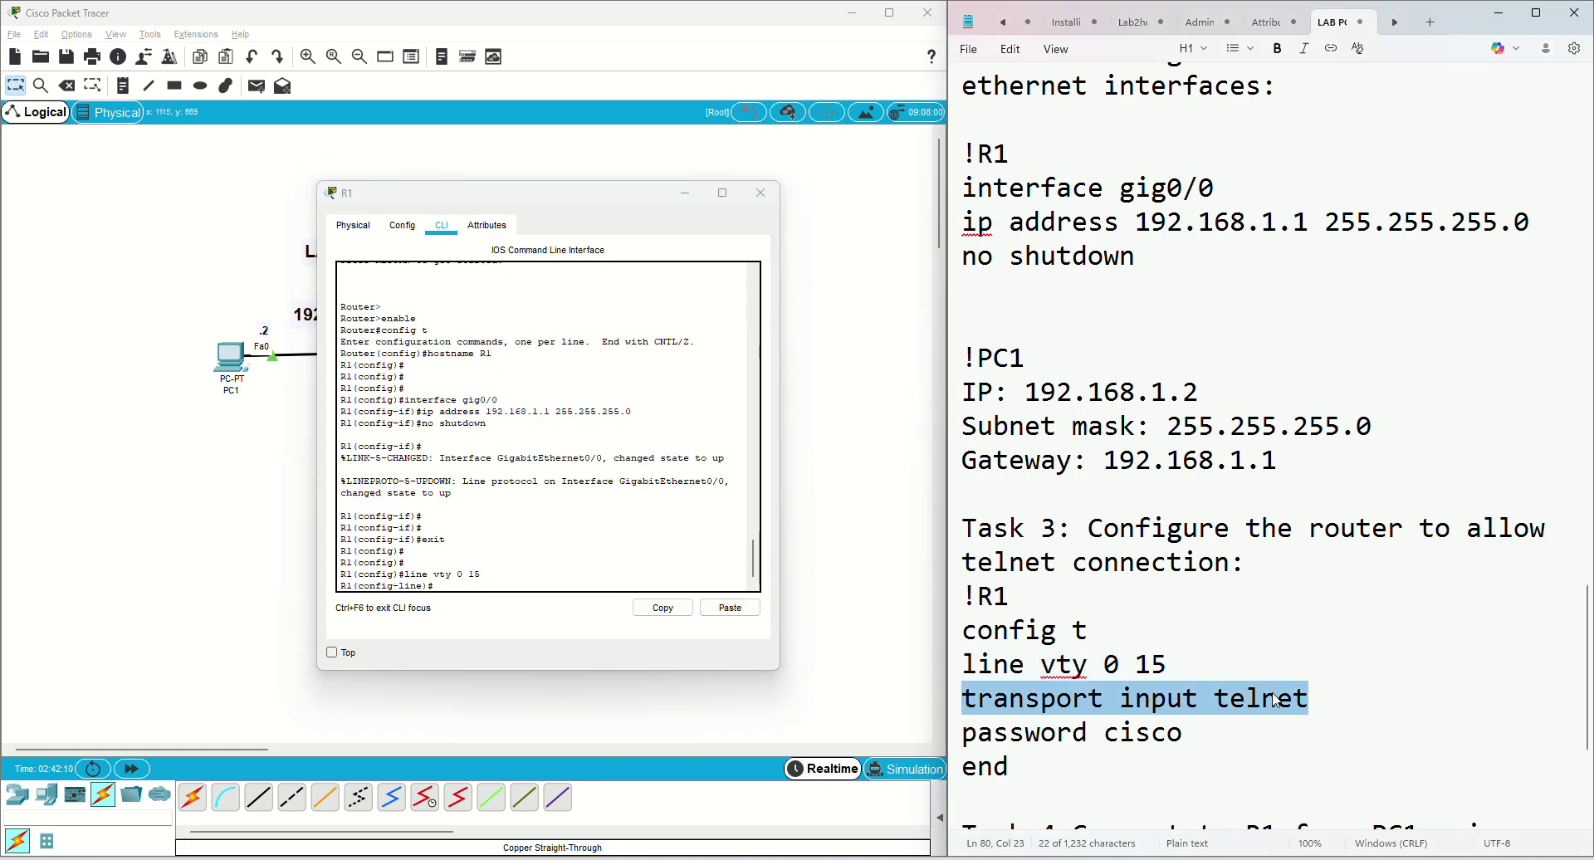
key(ctrl+c)
click(729, 607)
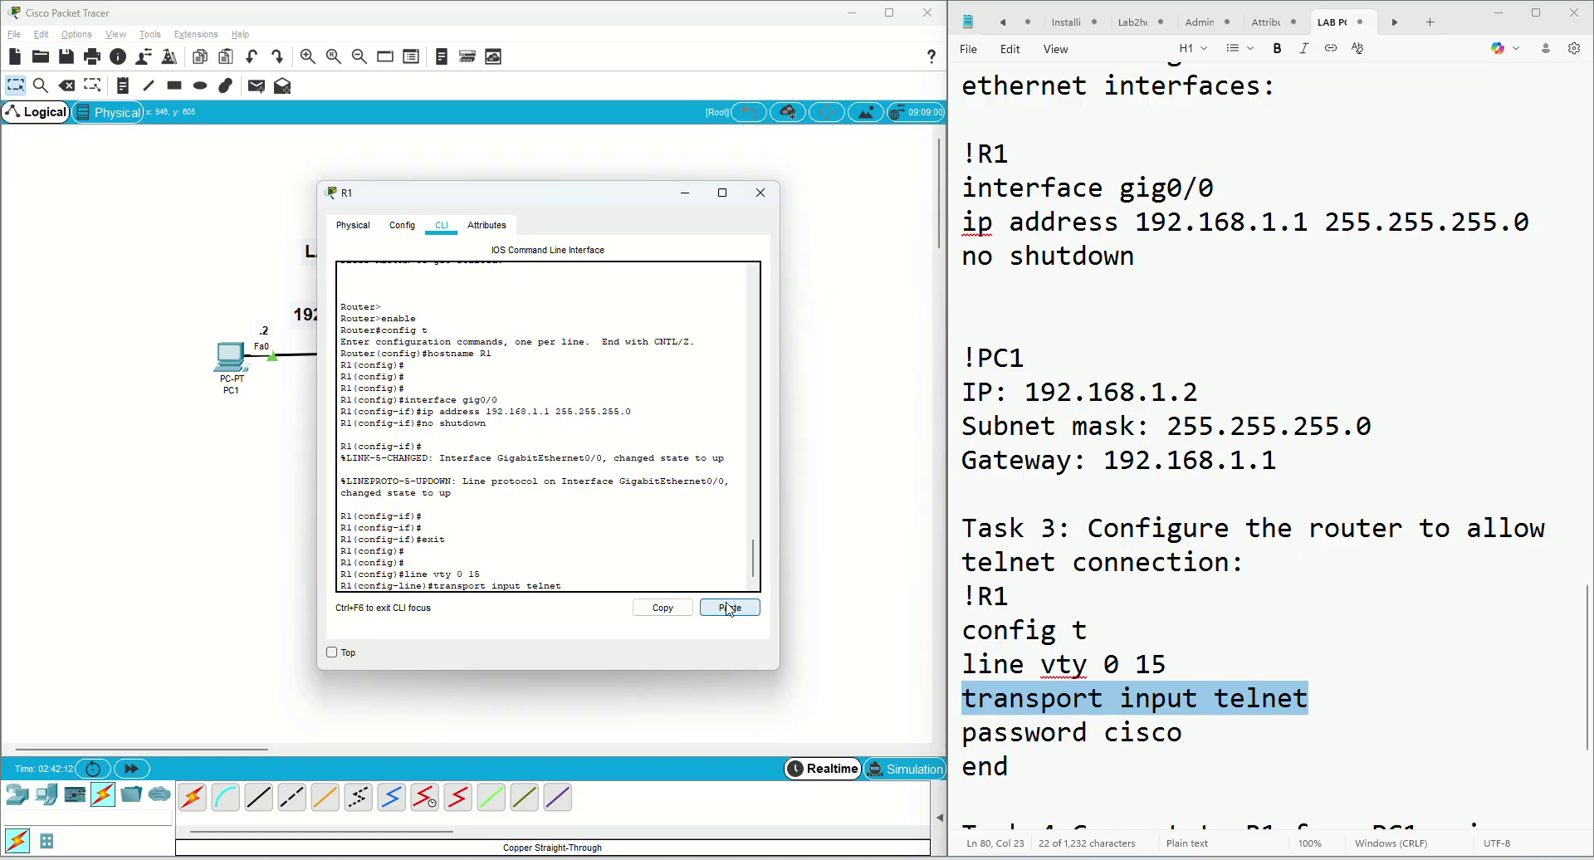
key(Return)
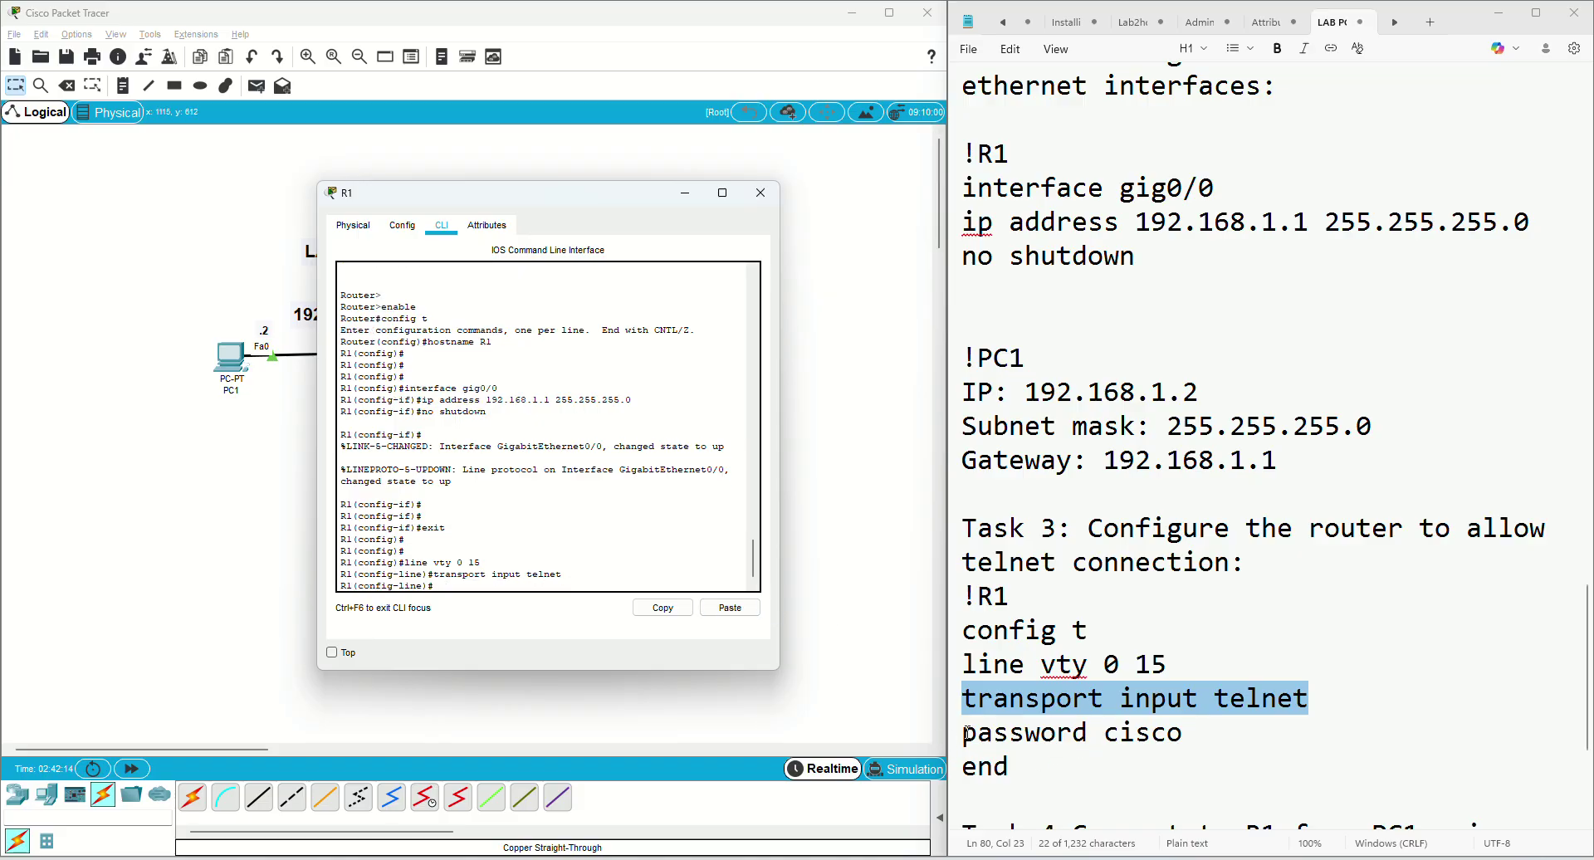
mouse_move(963, 733)
mouse_down()
mouse_move(1193, 734)
mouse_move(961, 733)
mouse_up()
click(1191, 732)
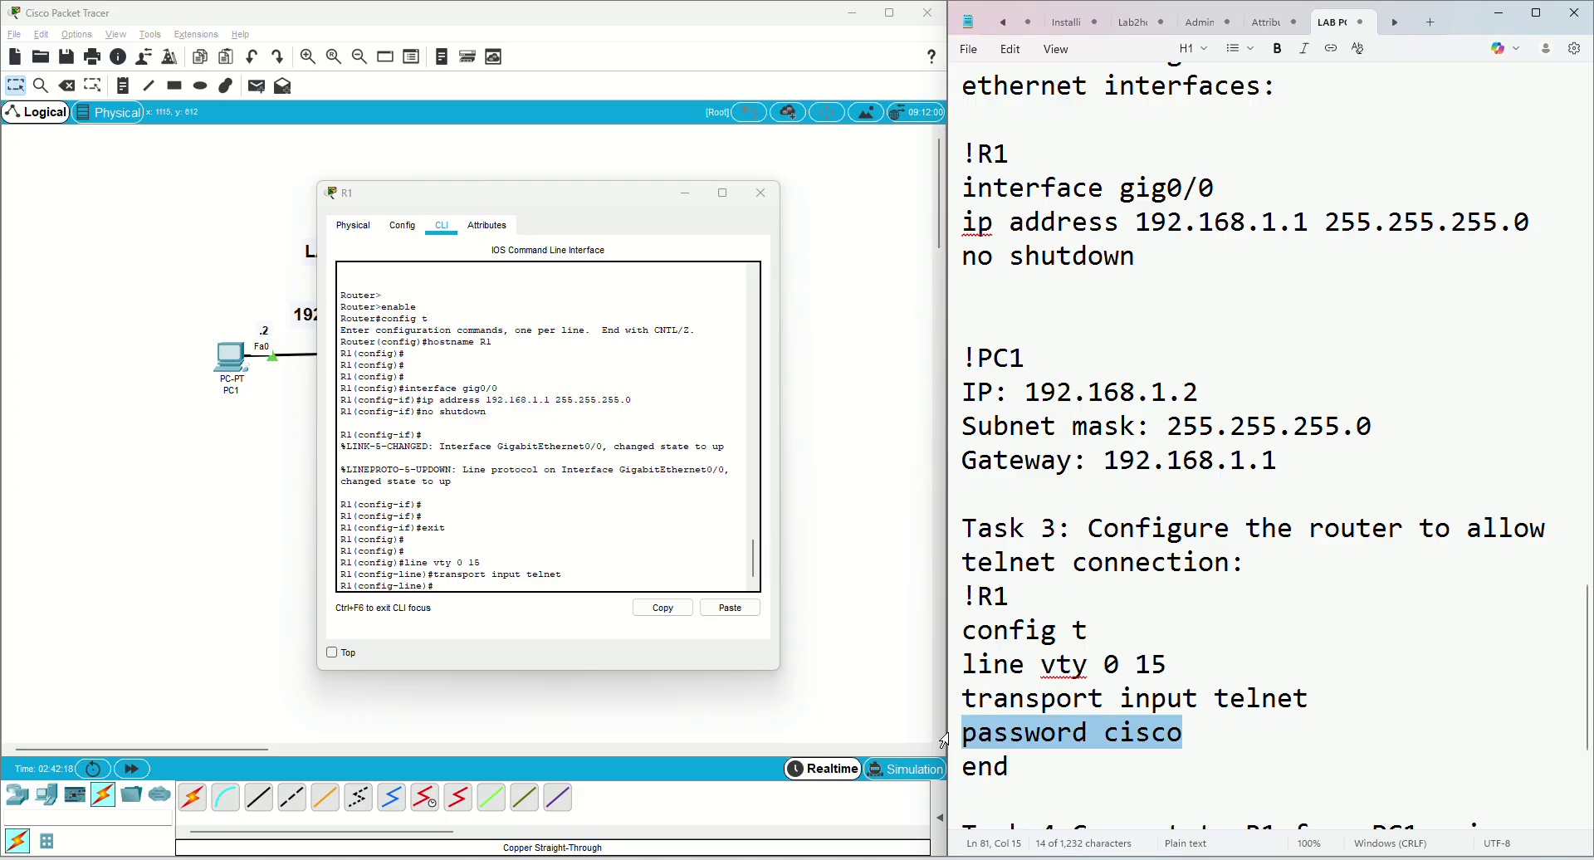
click(714, 609)
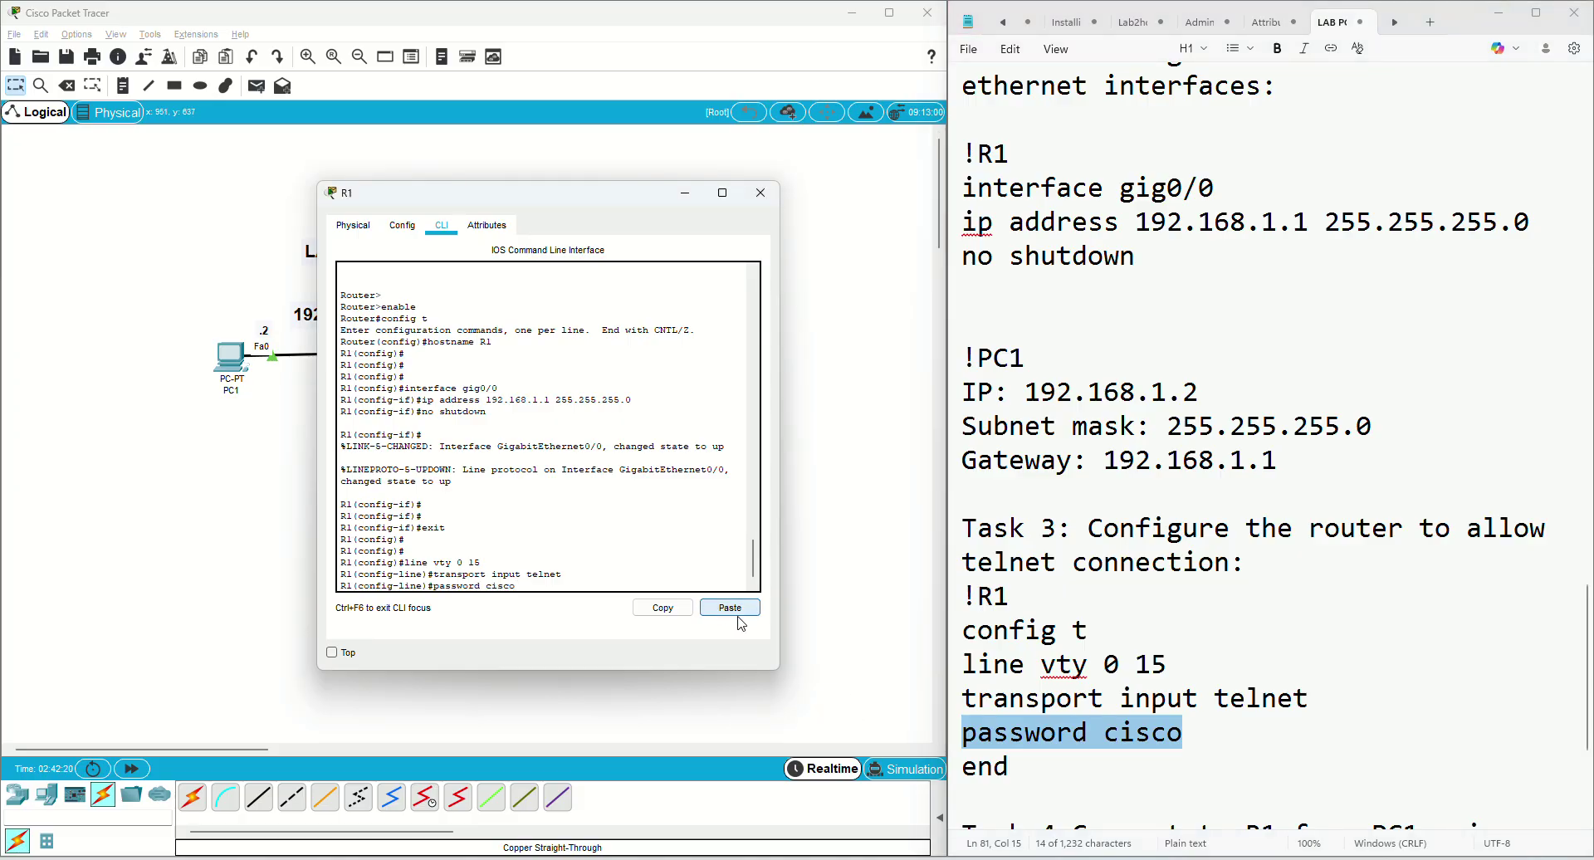
Paste the end command from the notes to return R1 to the R1# prompt
click(1001, 765)
double_click(1001, 767)
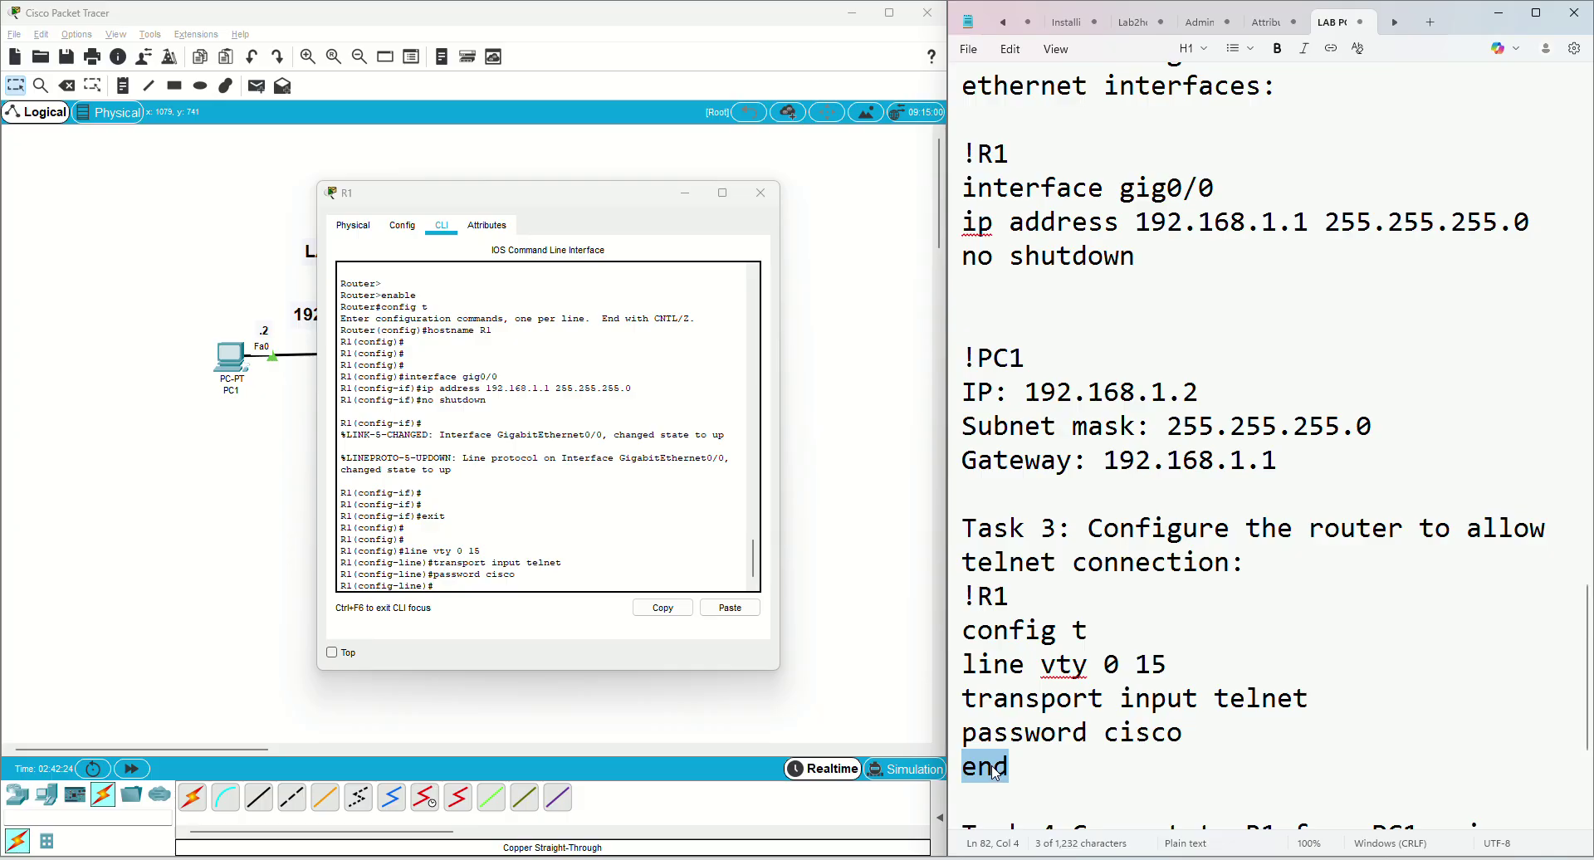
click(731, 608)
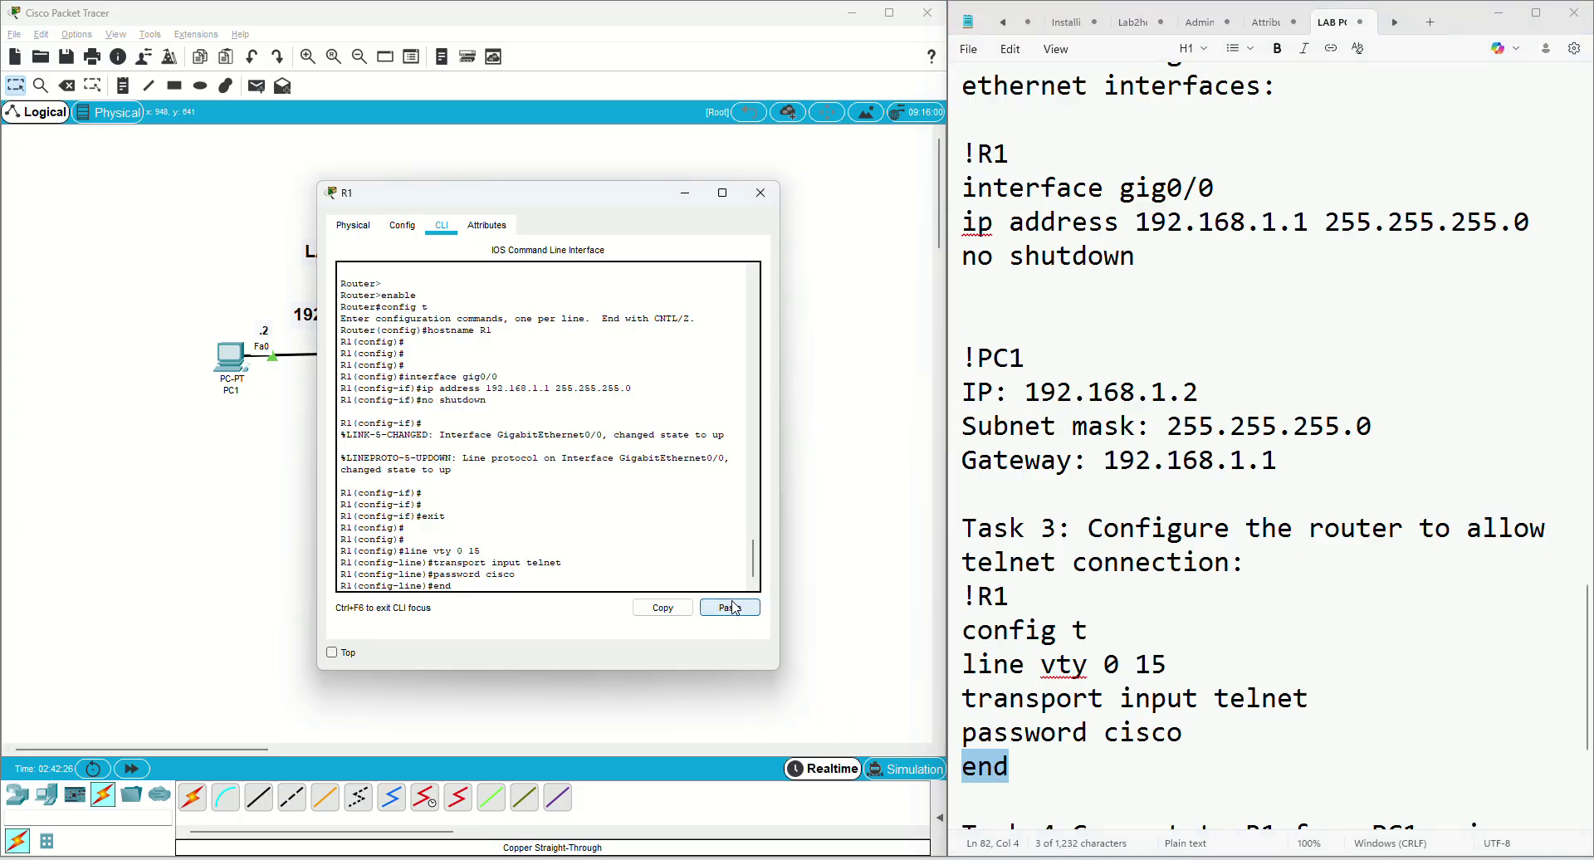
key(Return)
key(Return)
key(Return)
scroll(1137, 635, down, 3)
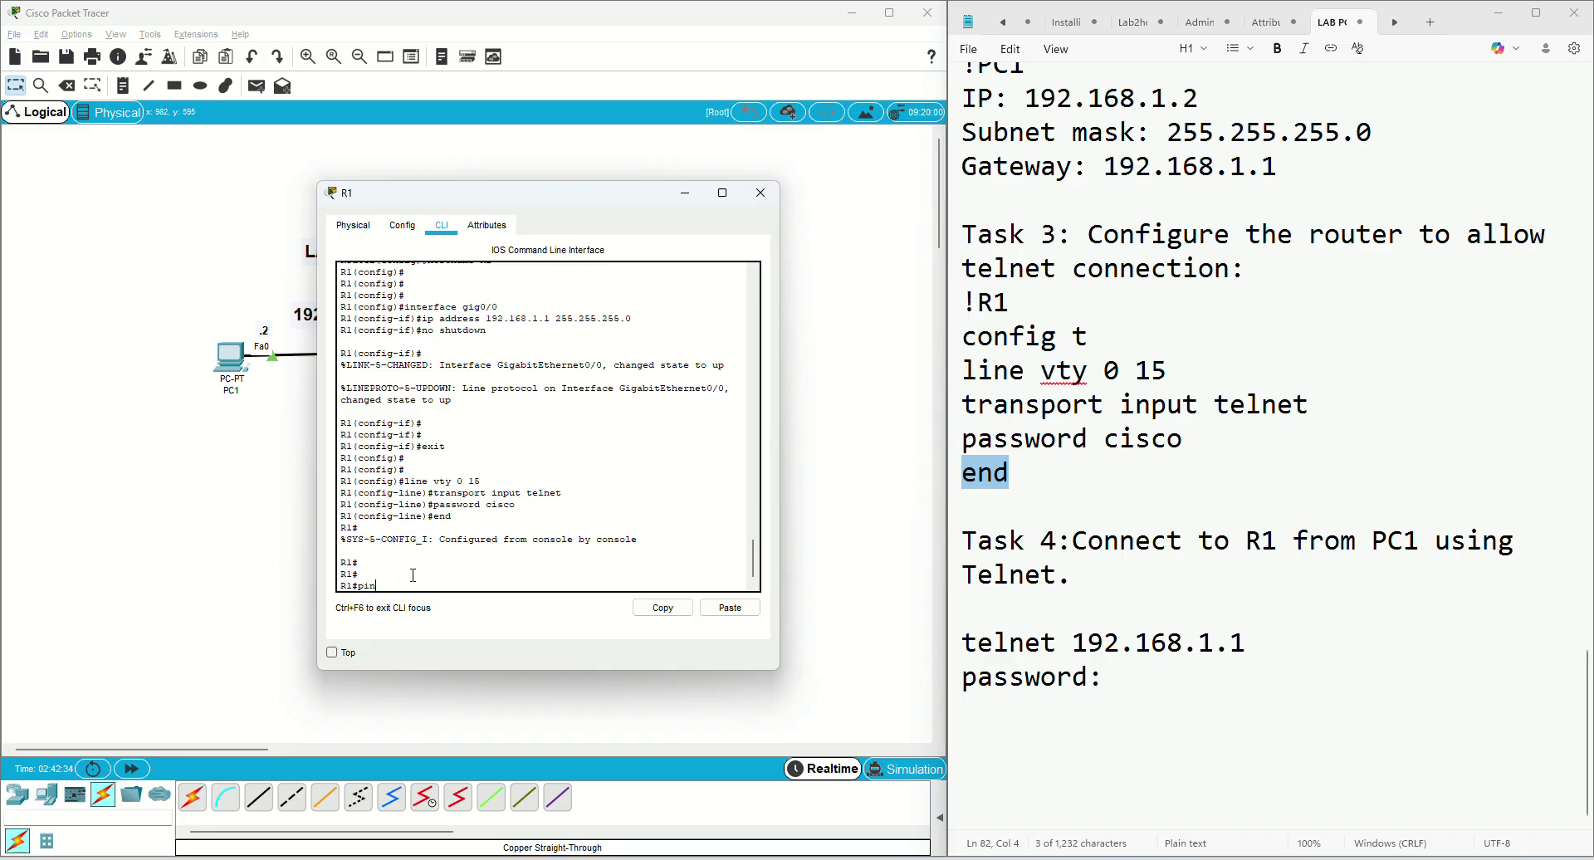
Ping PC1 at 192.168.1.2 from R1, getting 80 percent (4/5) replies
text(g 192.168.1.2)
key(Return)
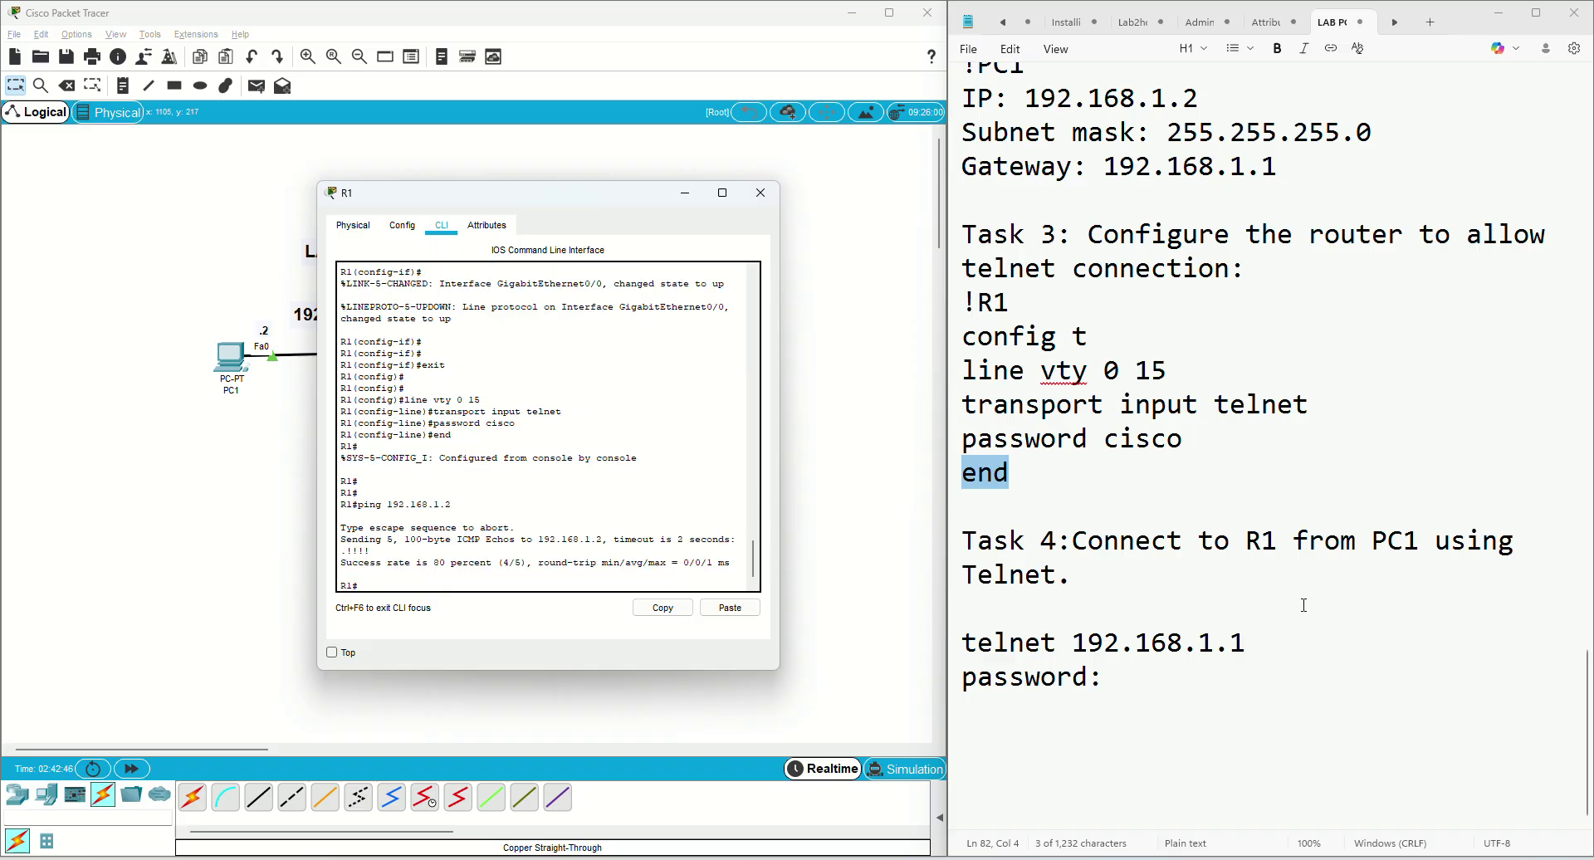
drag(965, 646, 1243, 645)
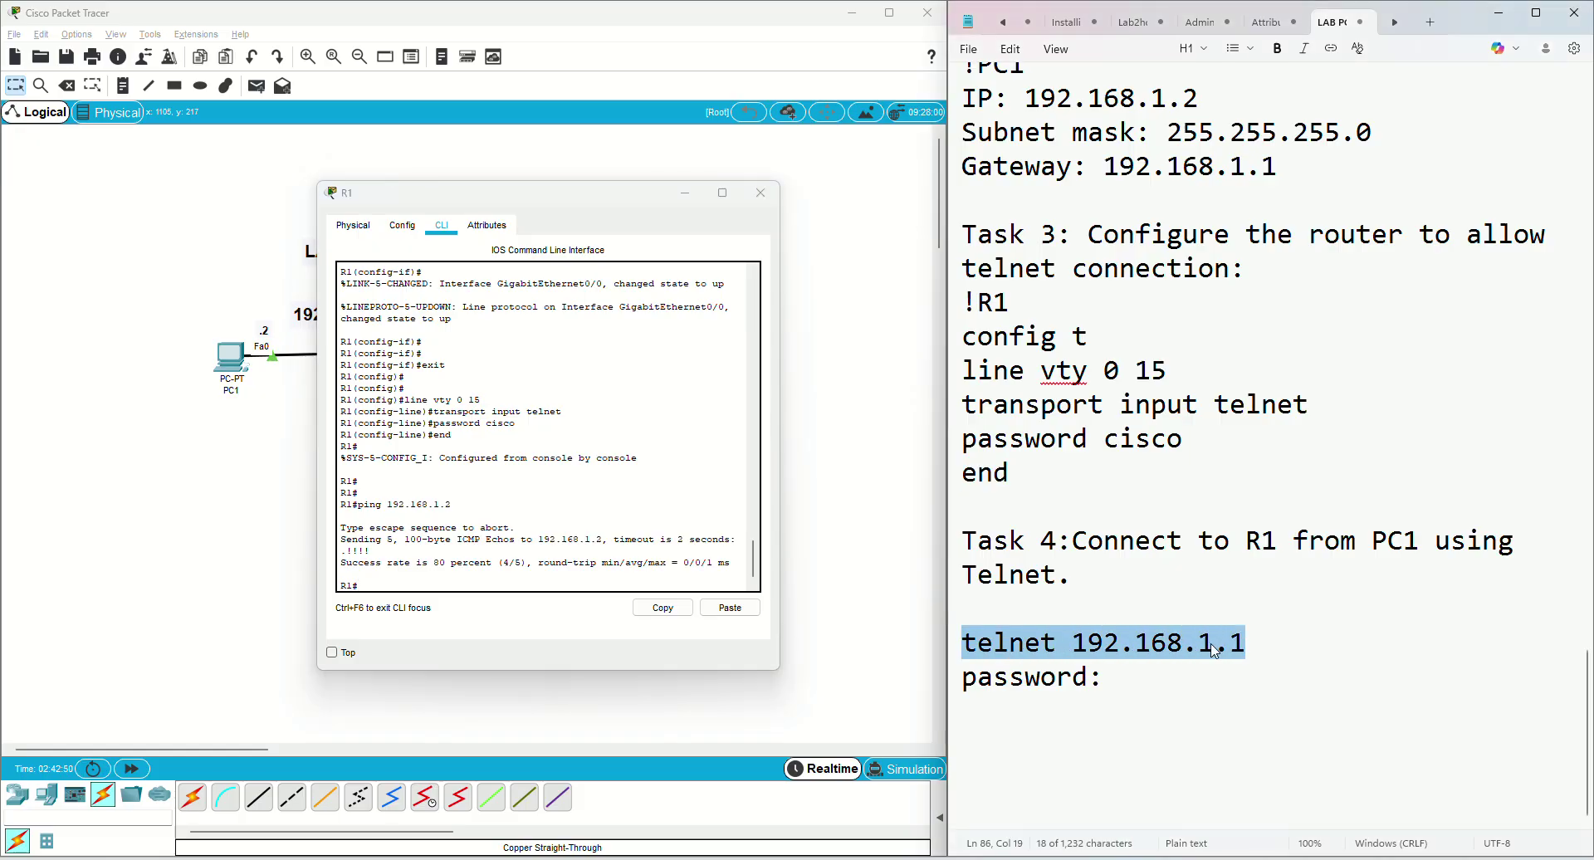
Run telnet 192.168.1.1 from PC1's command prompt using the copied command
right_click(1242, 644)
click(1196, 618)
click(227, 340)
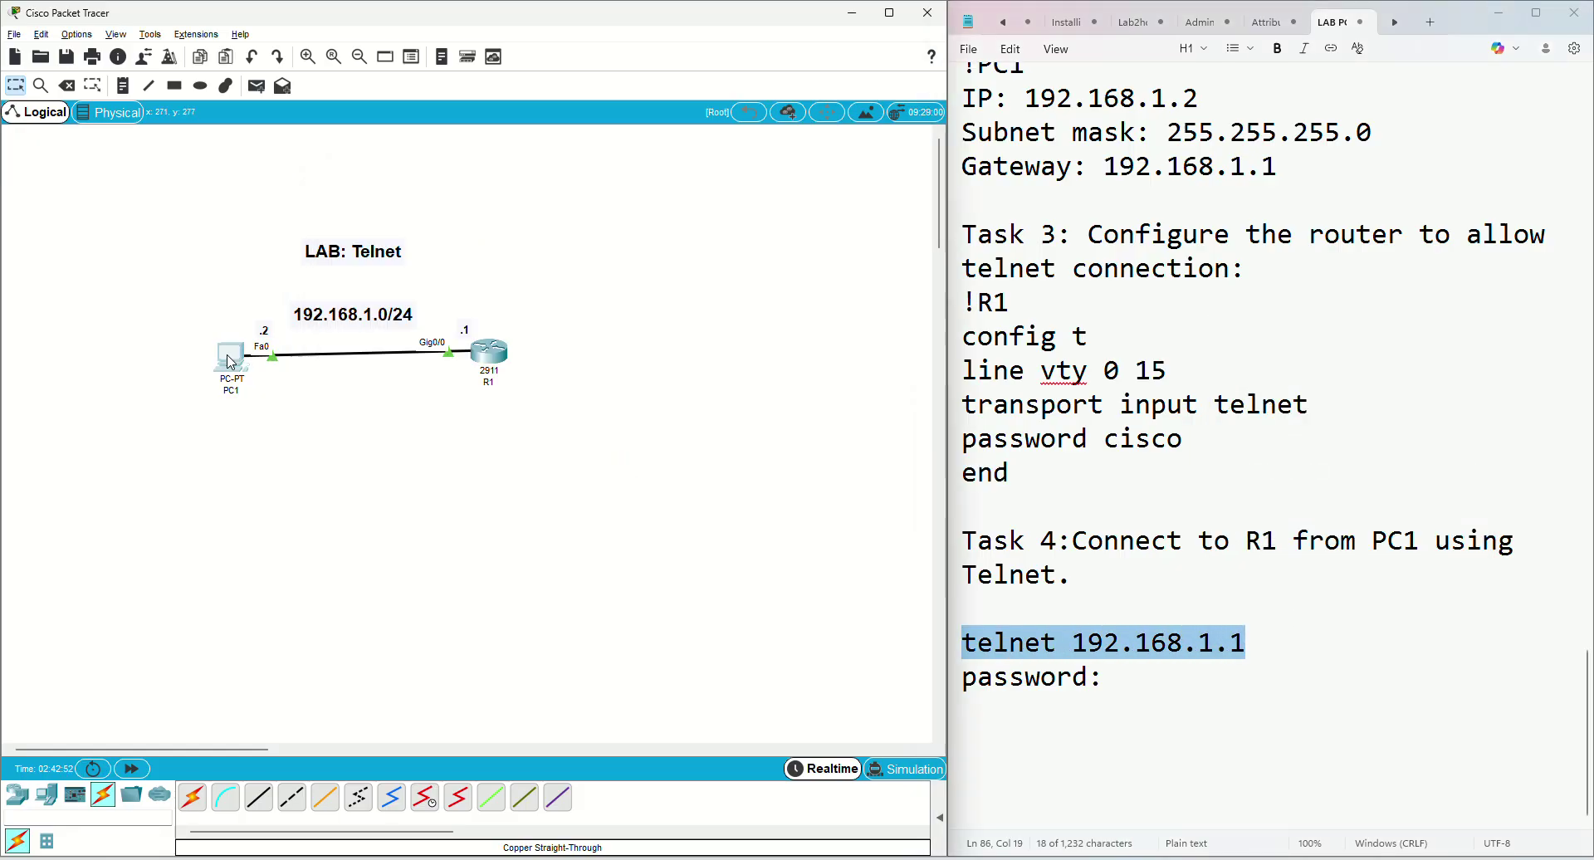
click(708, 282)
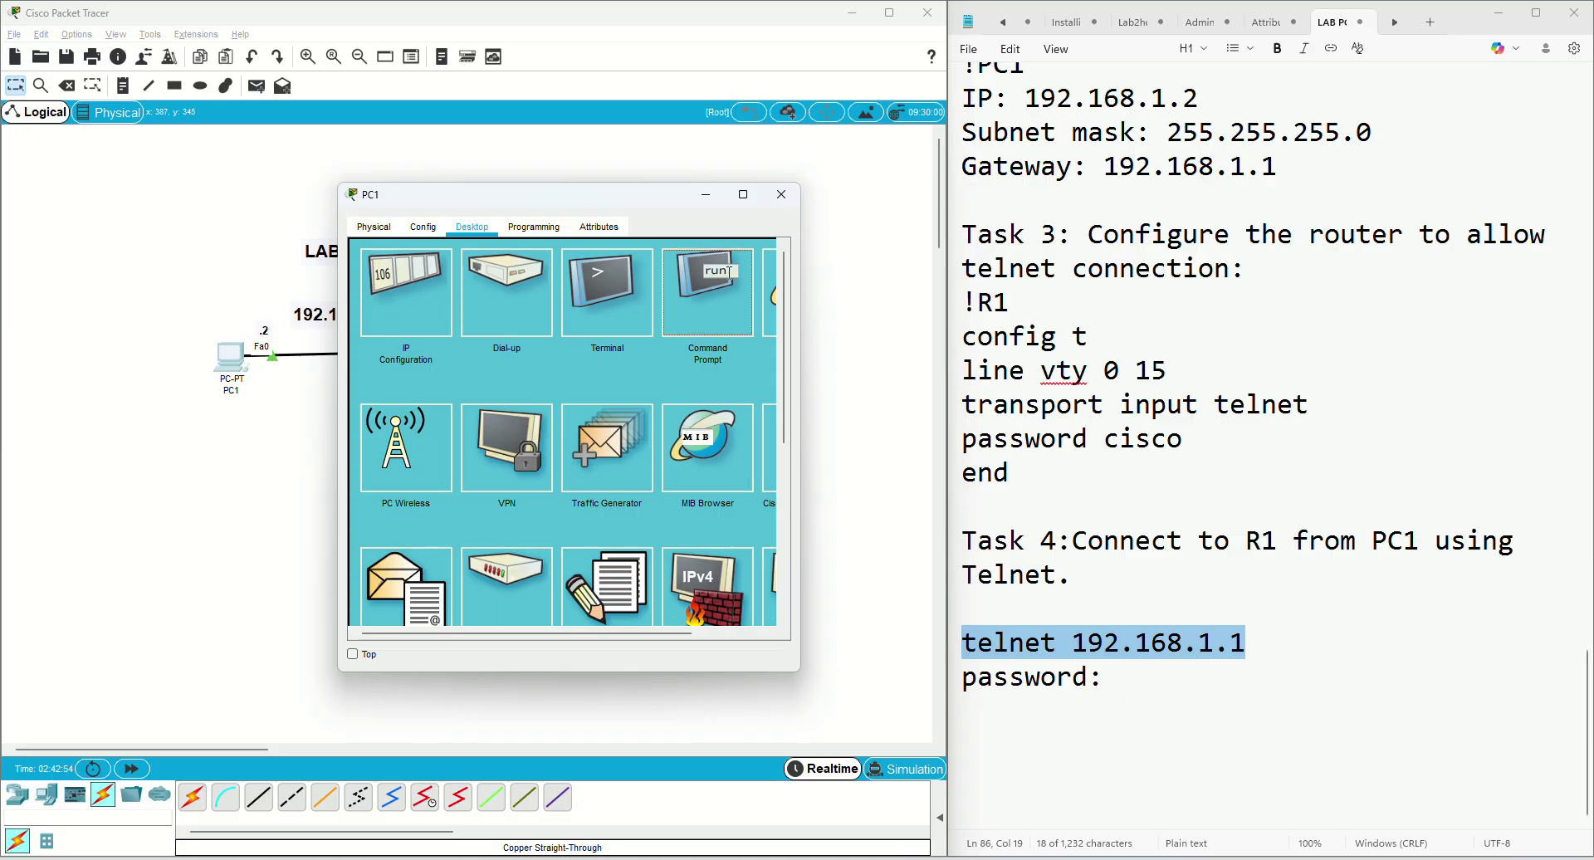
scroll(484, 610, down, 2)
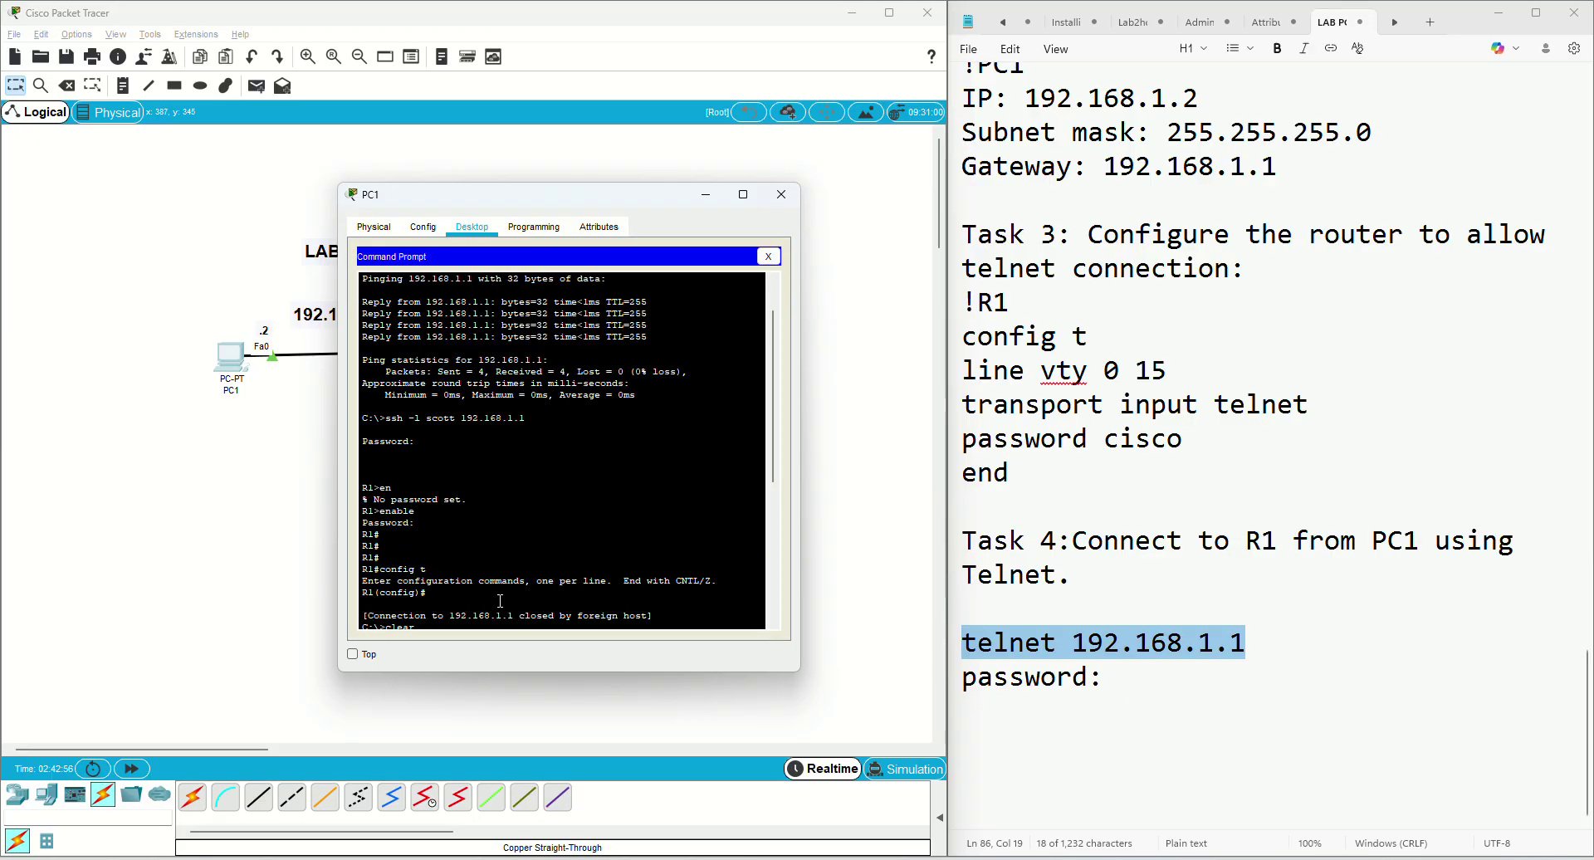
scroll(501, 600, down, 2)
drag(780, 471, 778, 590)
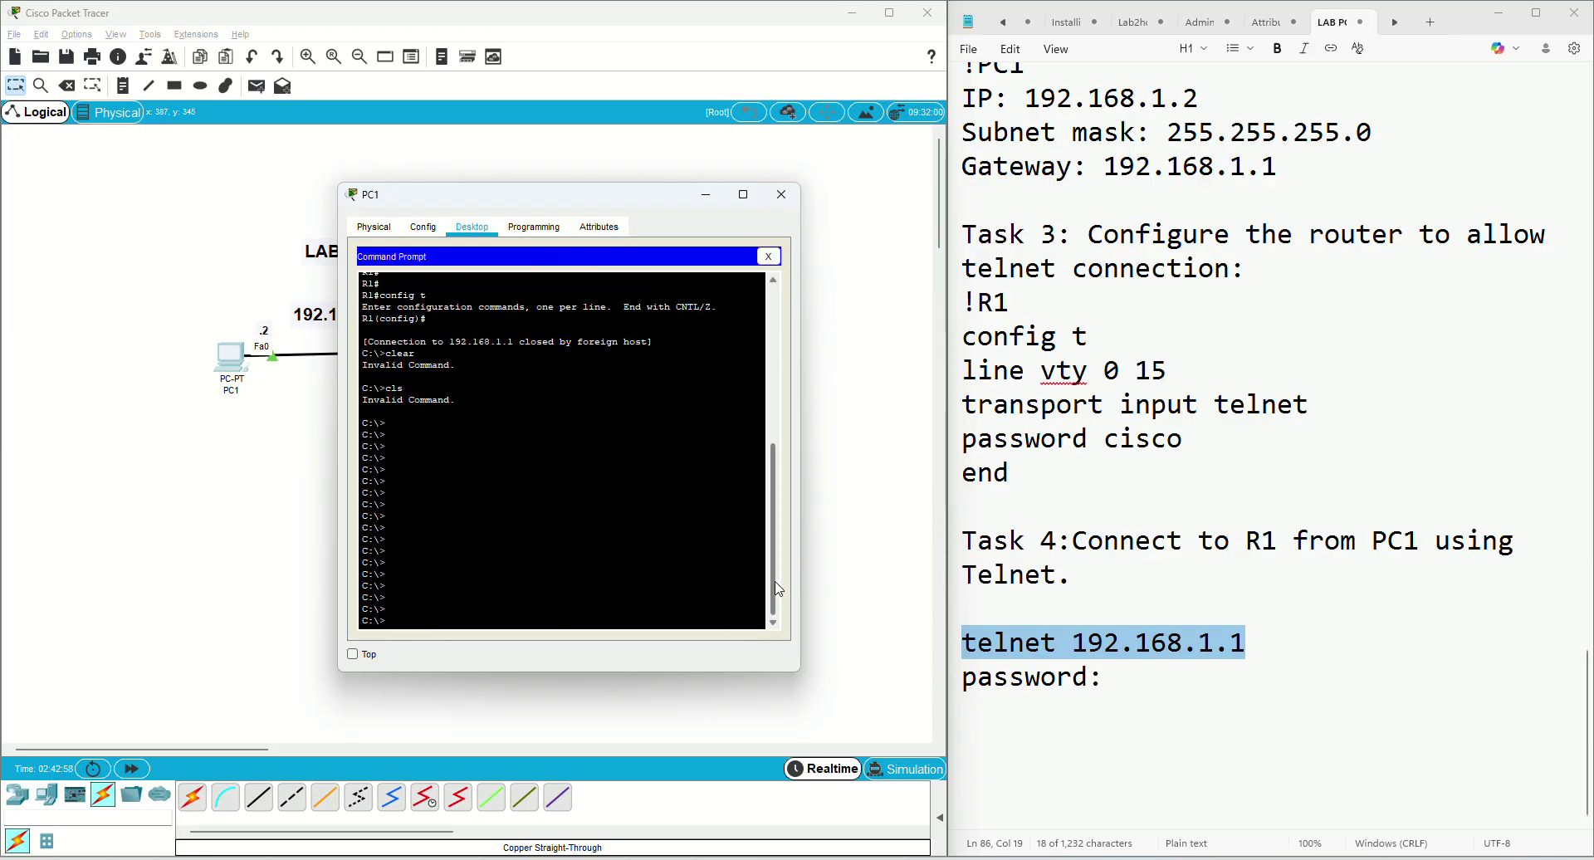
right_click(580, 612)
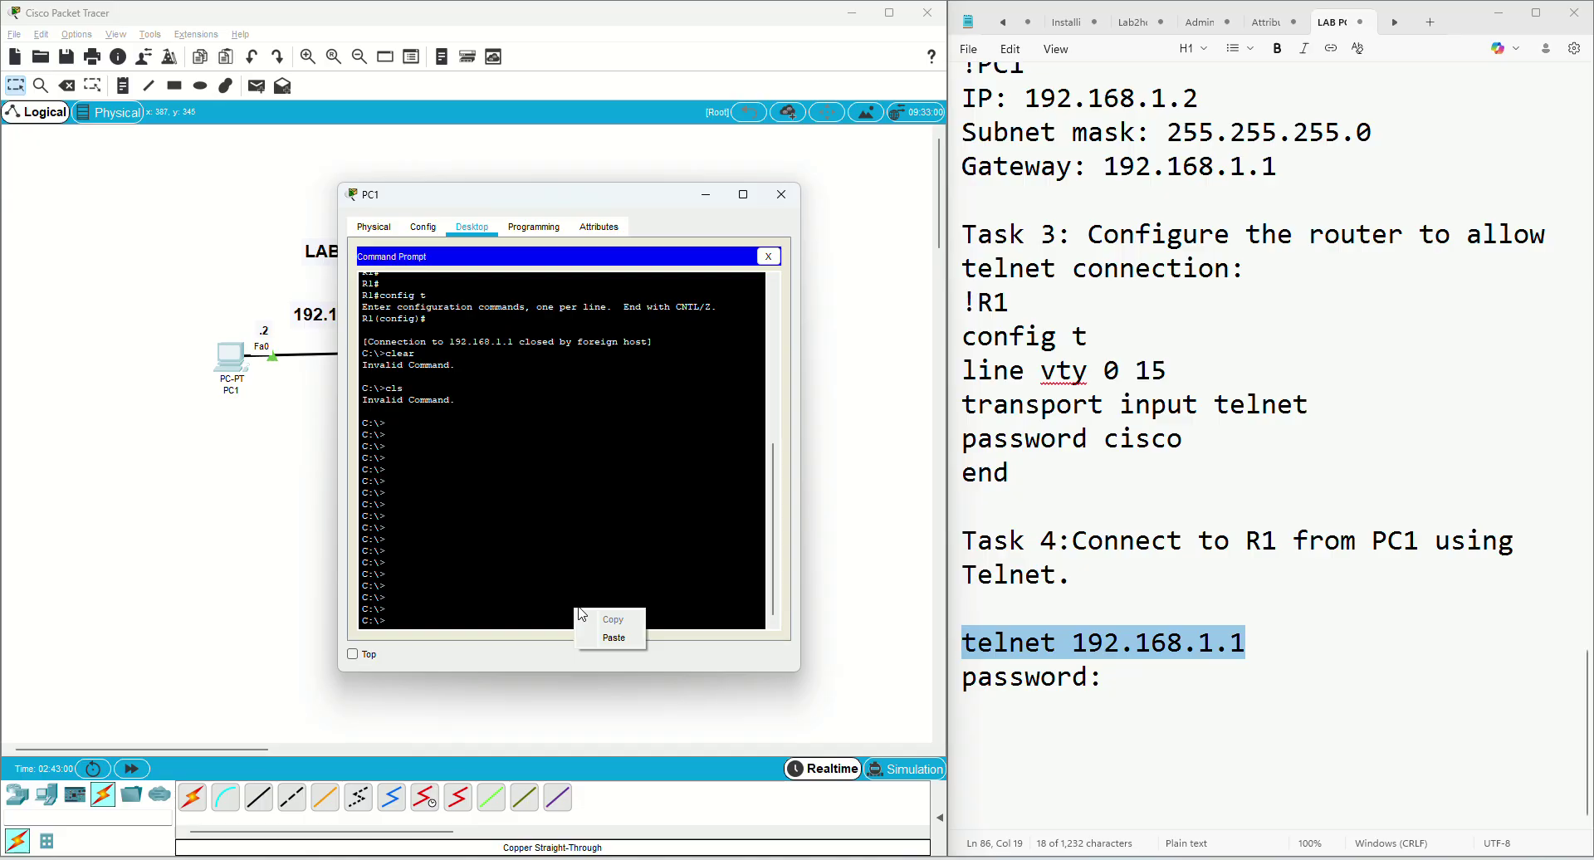
click(613, 637)
key(Return)
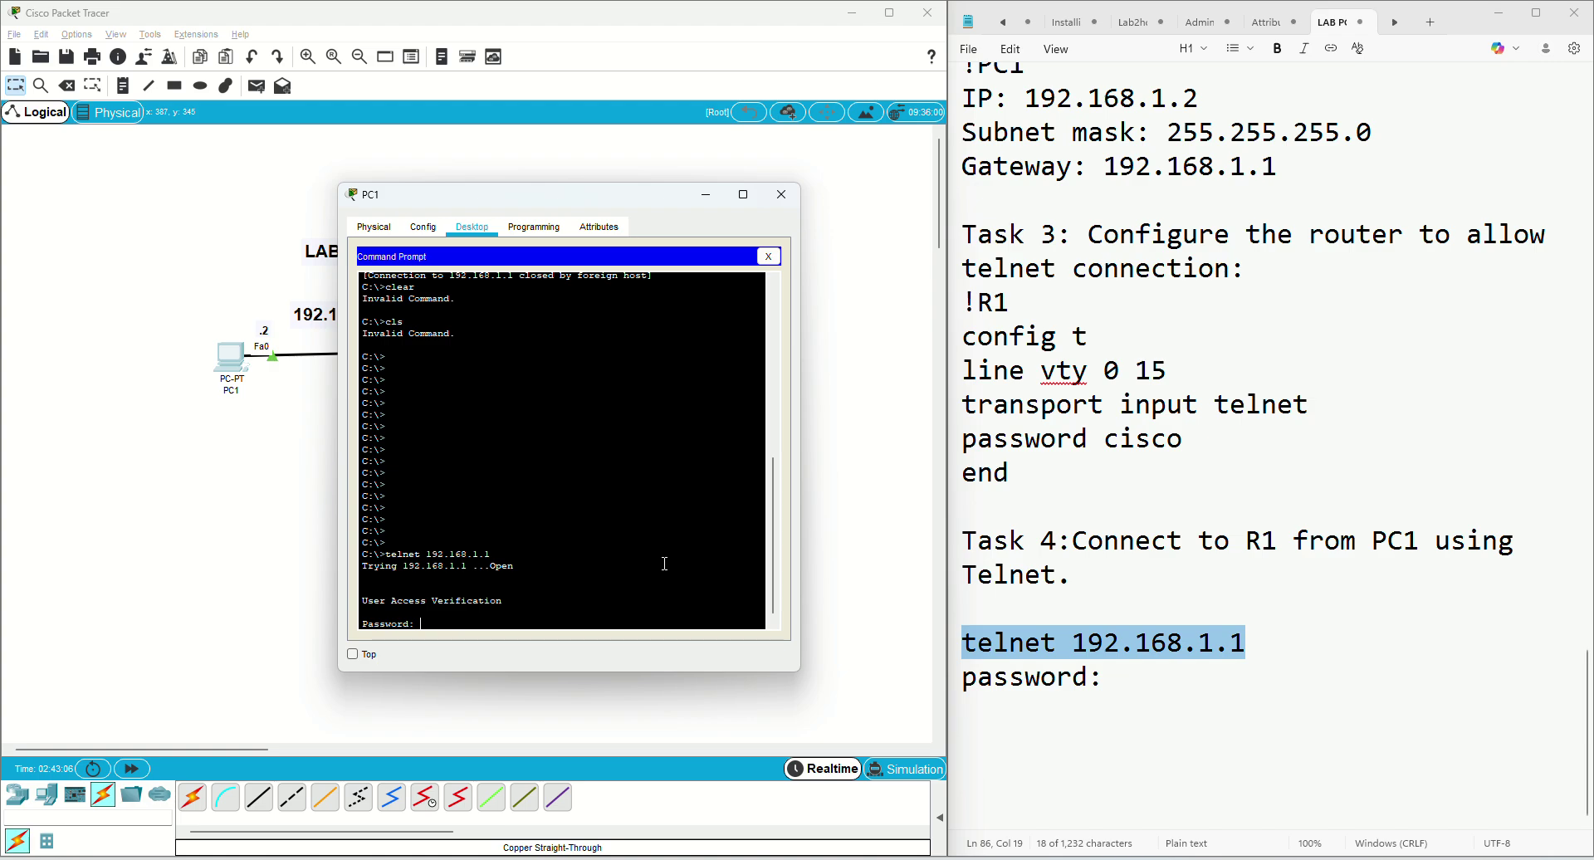
Log in with the VTY password to reach R1>, and try en, which reports no enable password
text(cisco)
key(Return)
key(Return)
key(Return)
text(e)
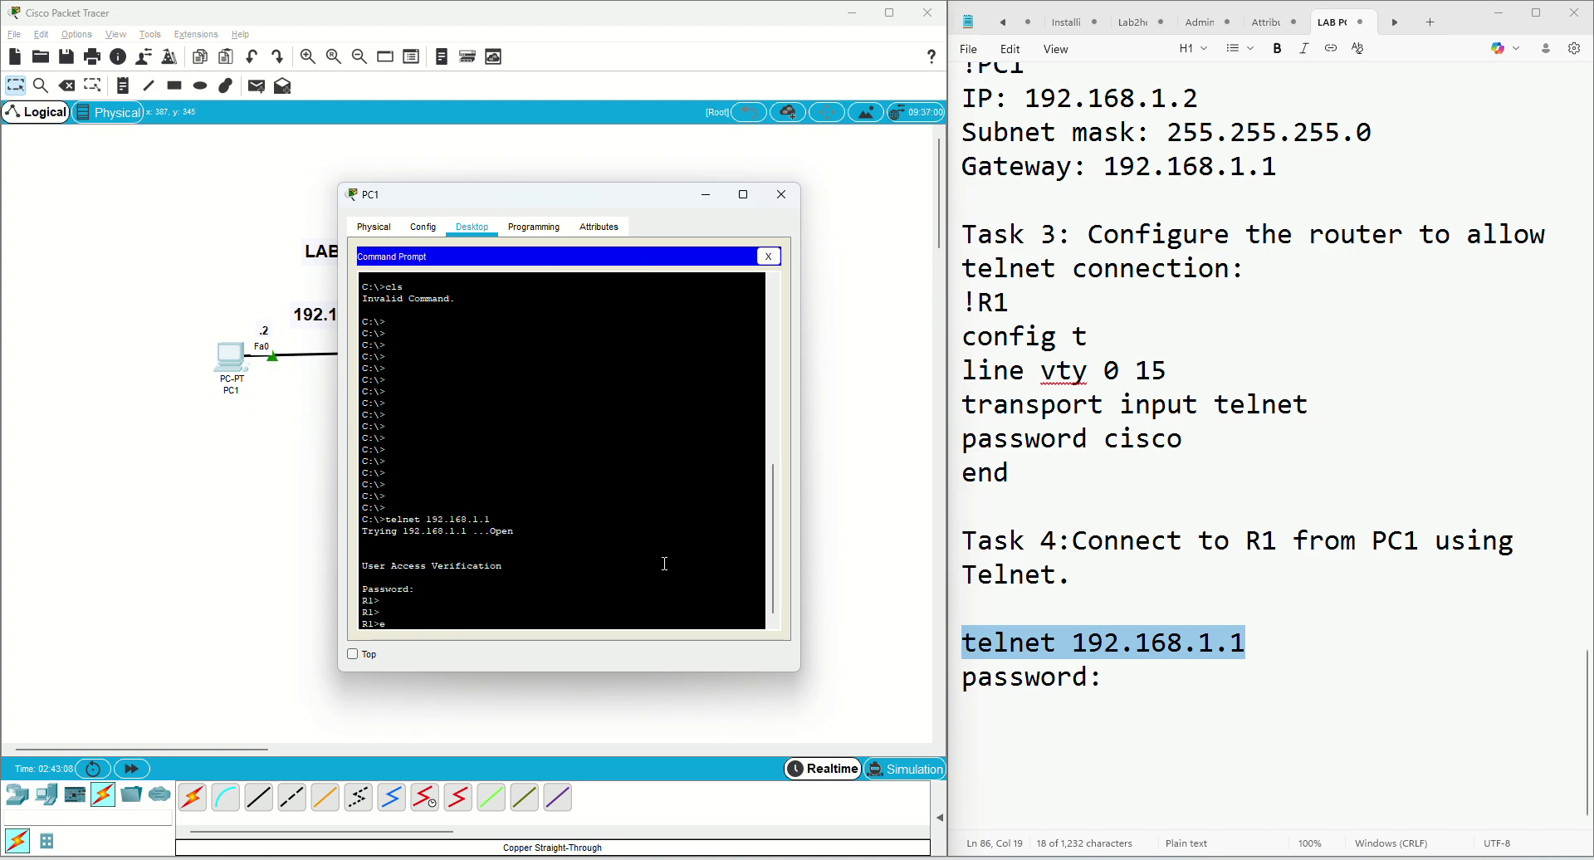
text(n)
key(Return)
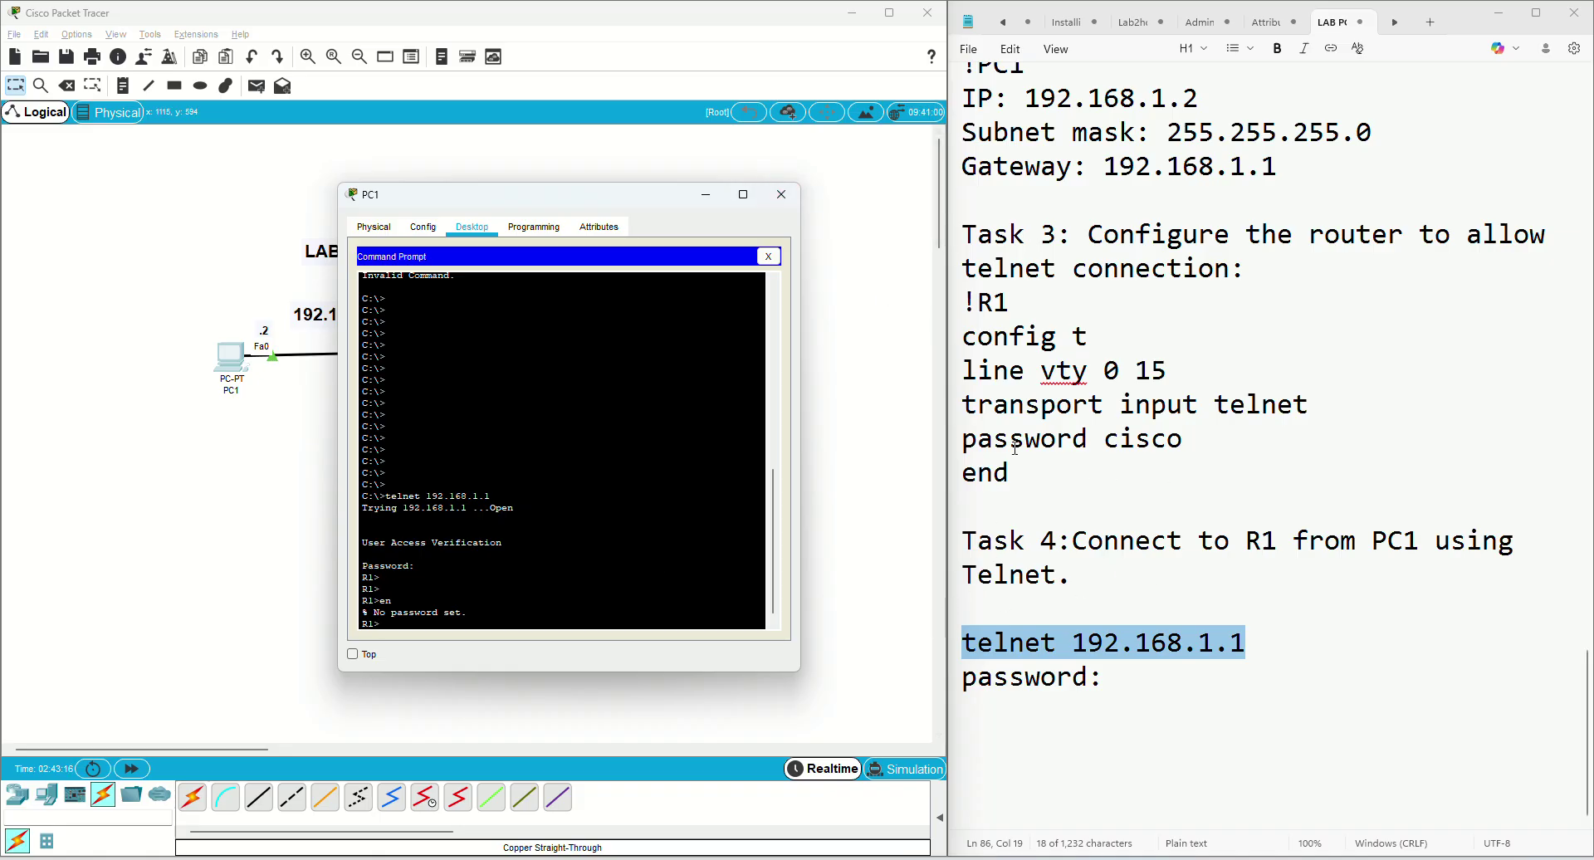
drag(968, 439, 1180, 438)
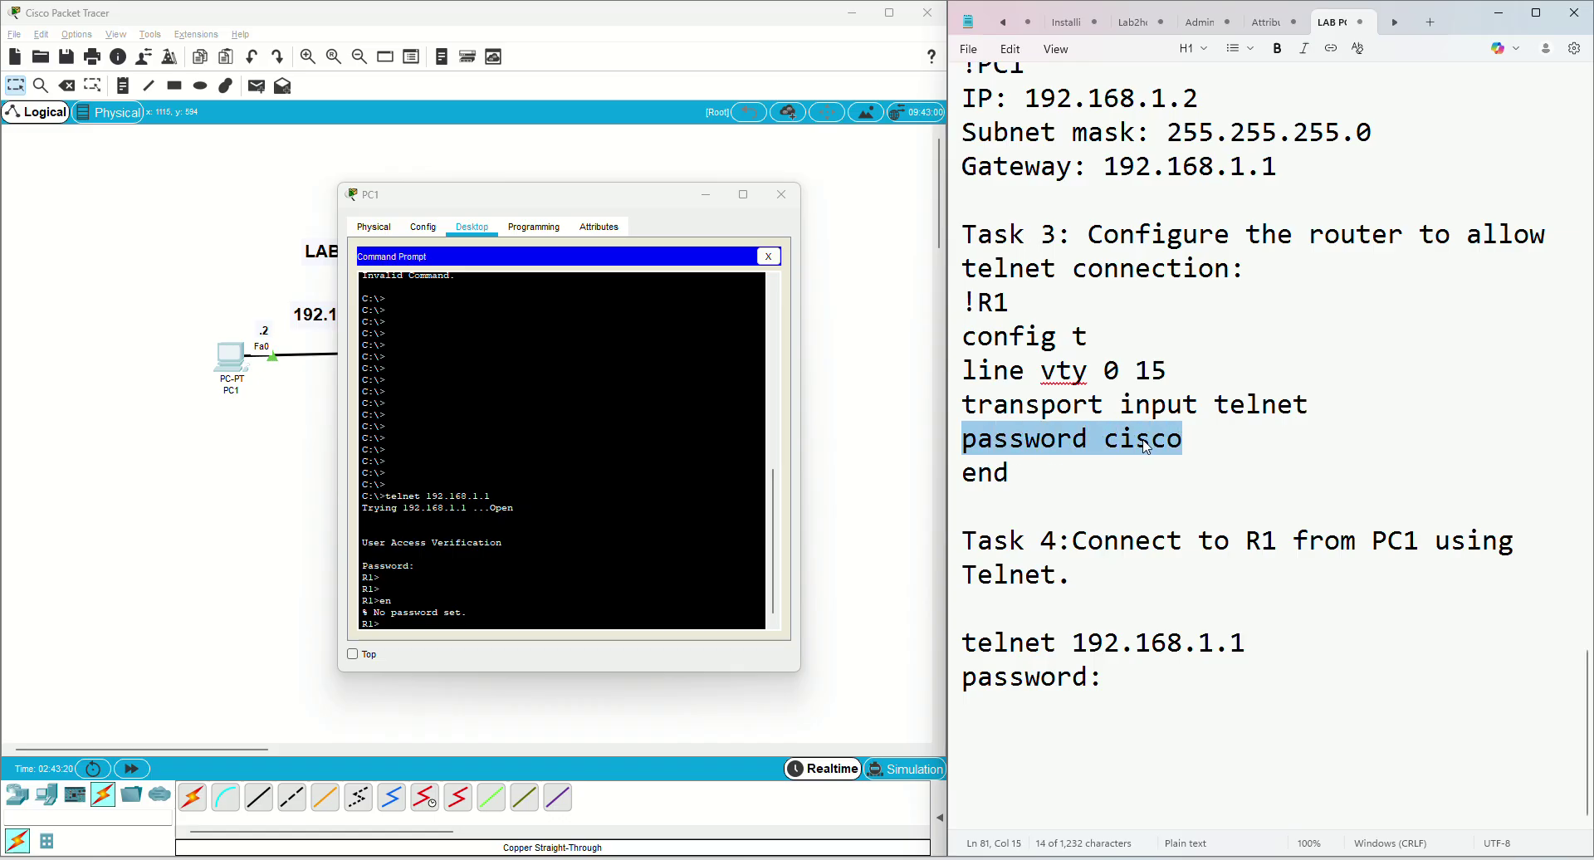
In R1's global configuration, set an enable password using the copied password, then return to PC1
right_click(1145, 444)
click(1226, 470)
click(781, 194)
click(494, 353)
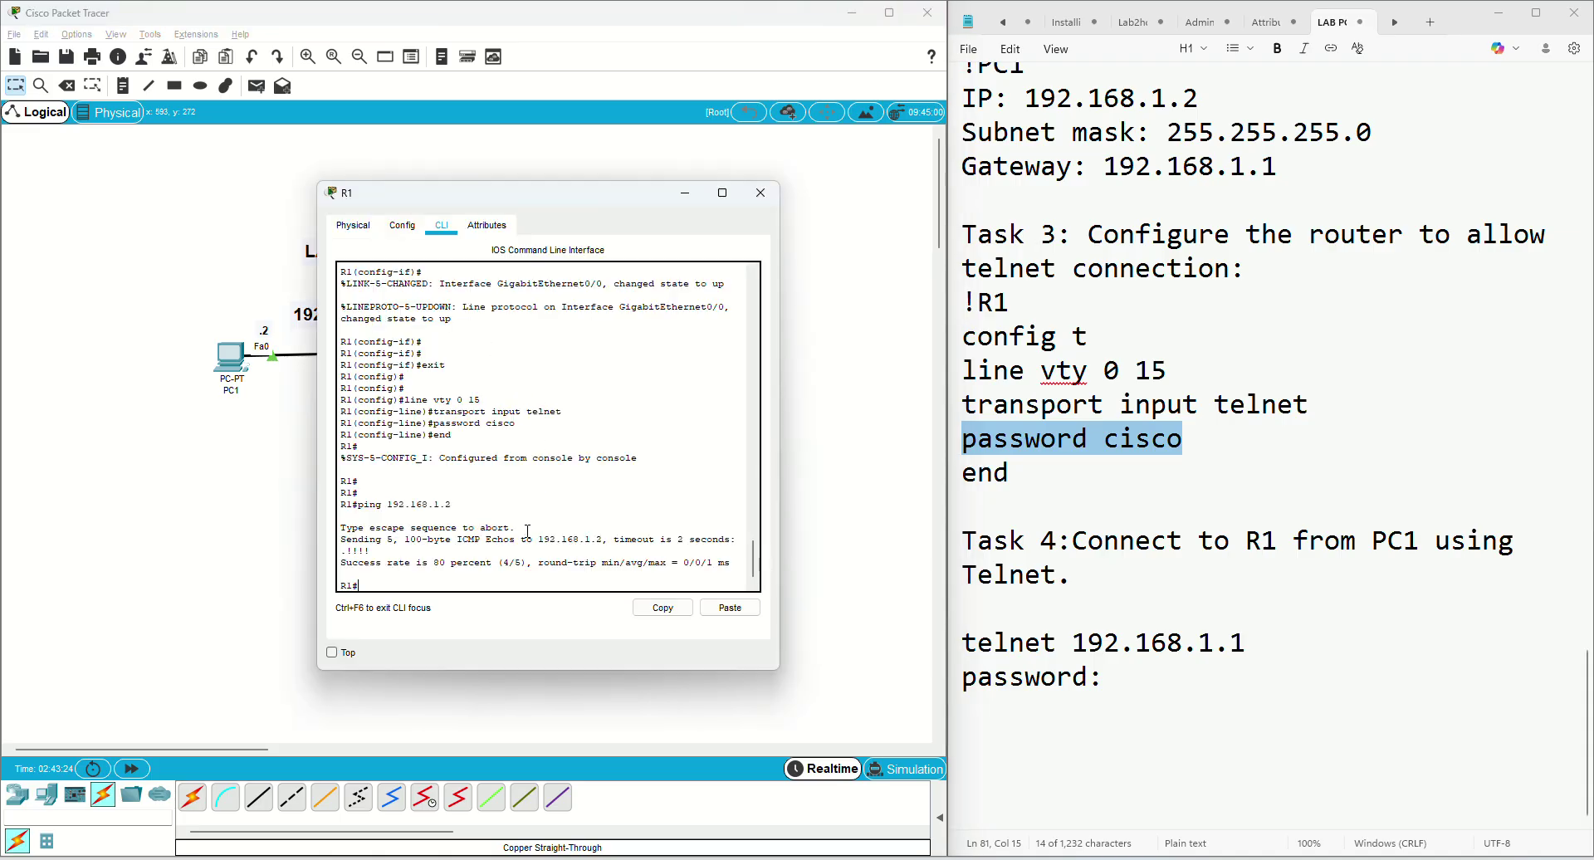
text(config t)
key(Return)
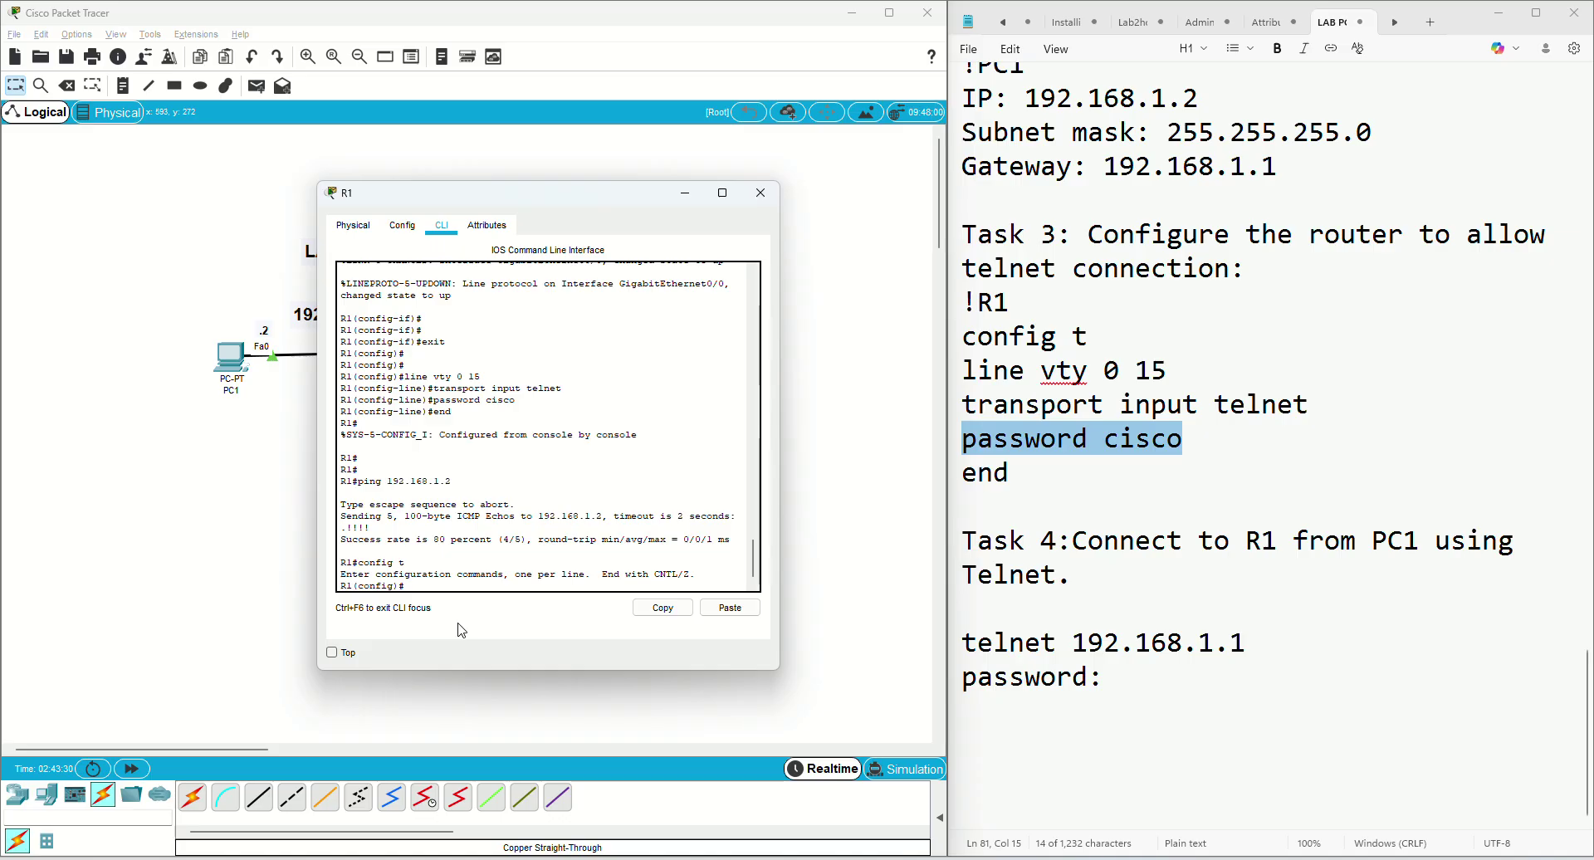
text(ena)
key(Tab)
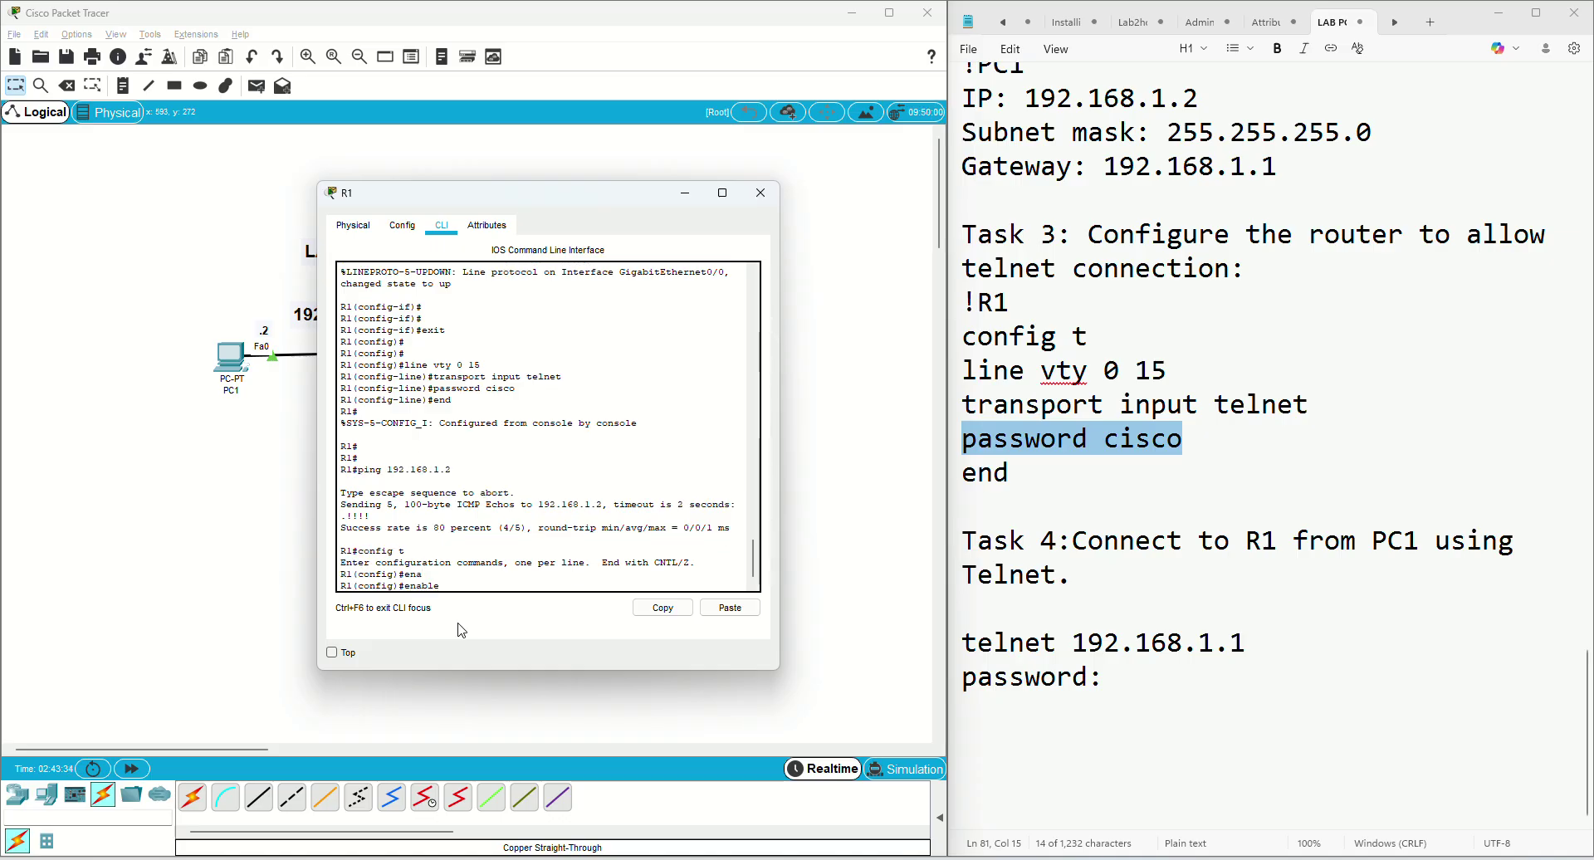
click(719, 609)
key(Return)
key(Return)
key(Return)
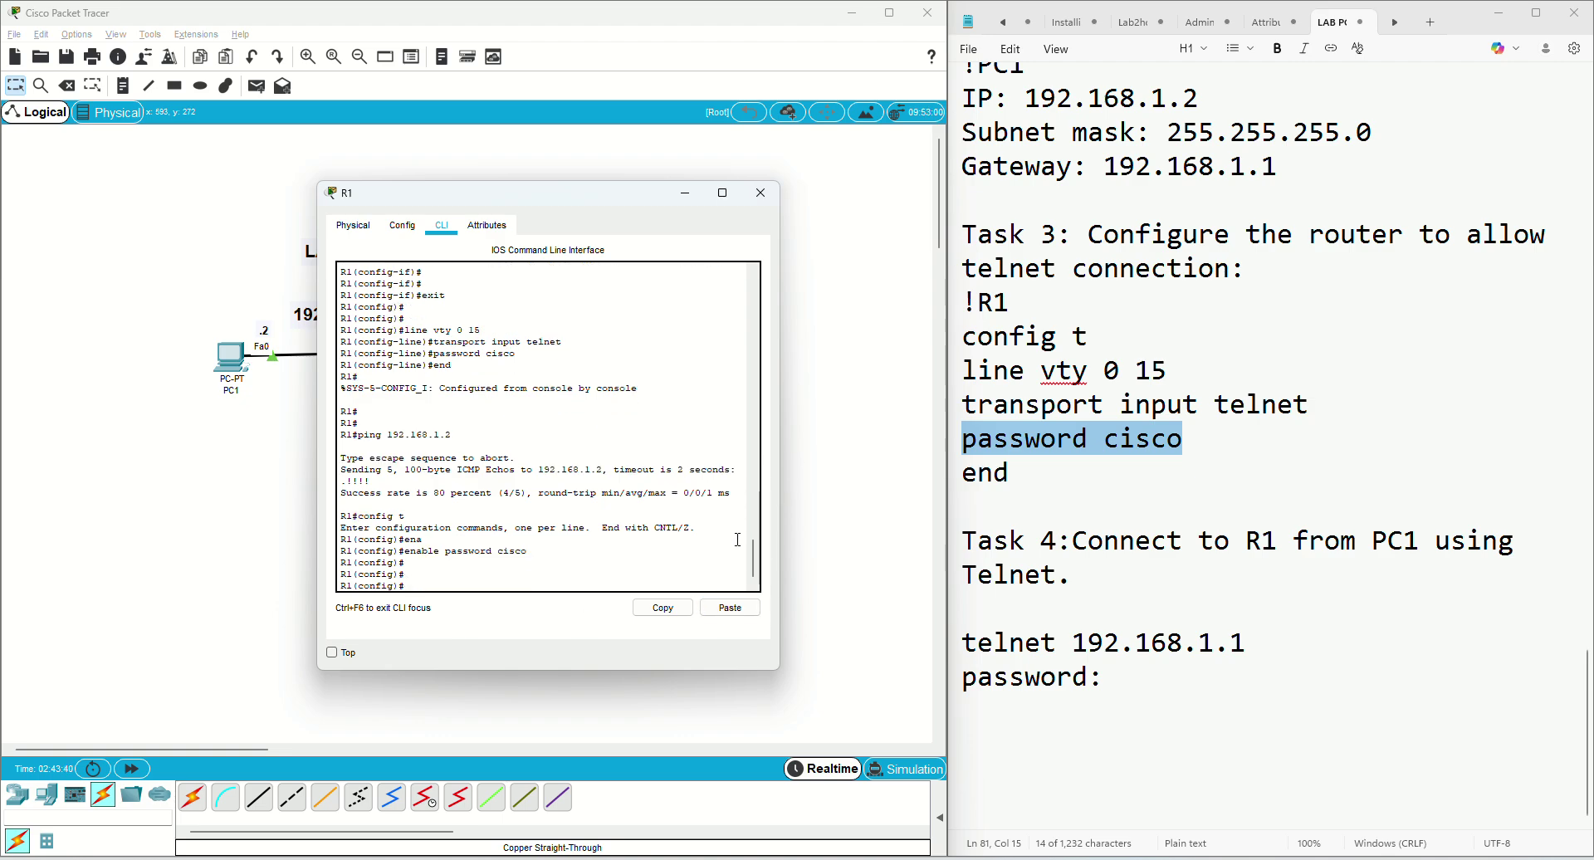
click(231, 364)
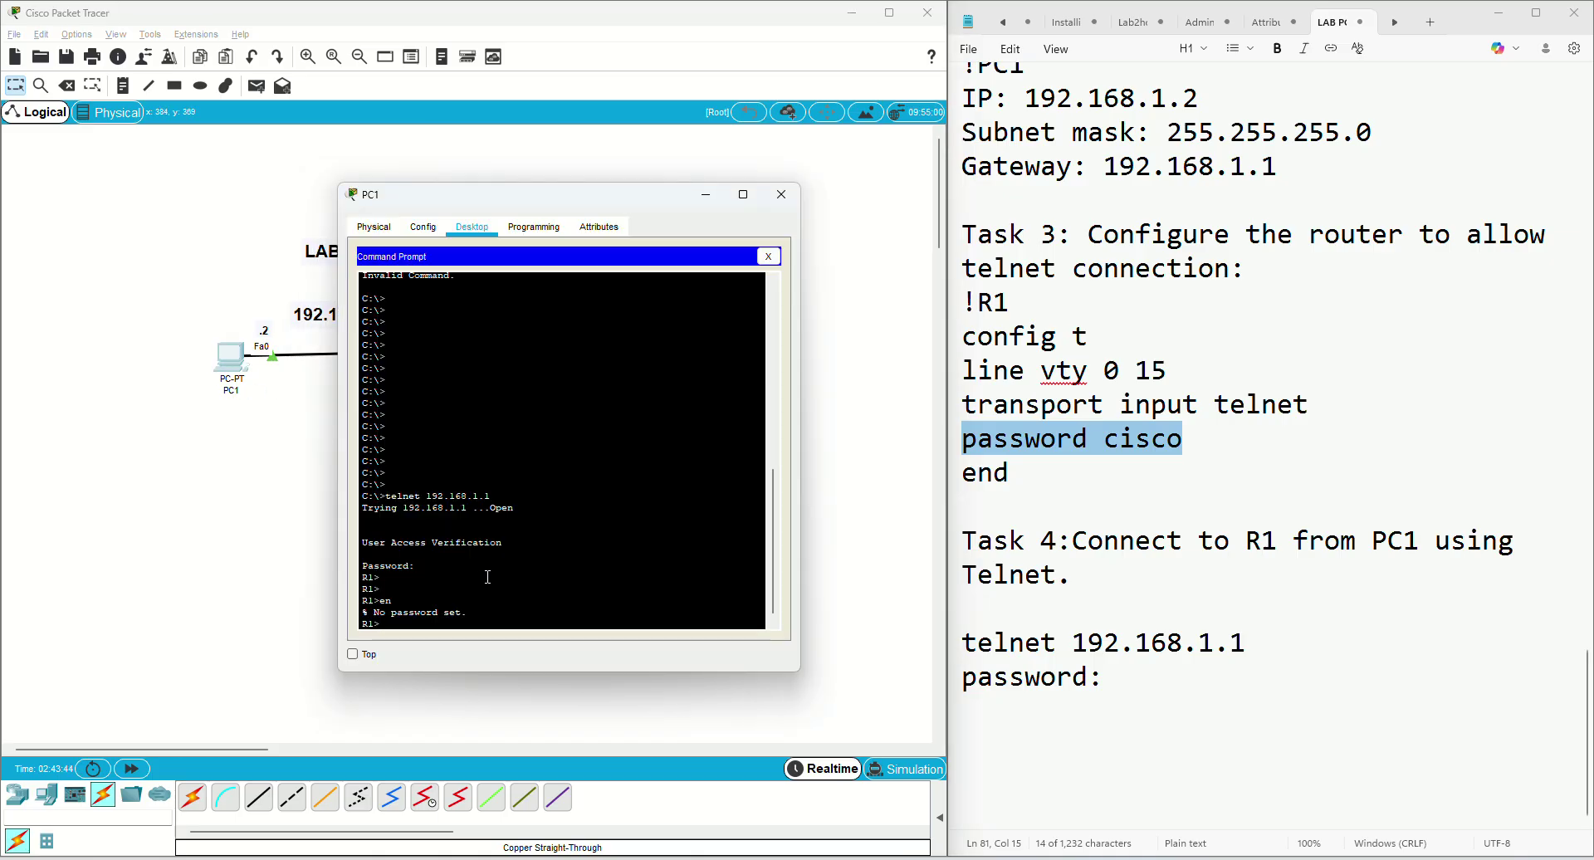
Enable with the password over telnet and run show ip int brief, confirming Gig0/0 192.168.1.1 up
text(enable)
key(Return)
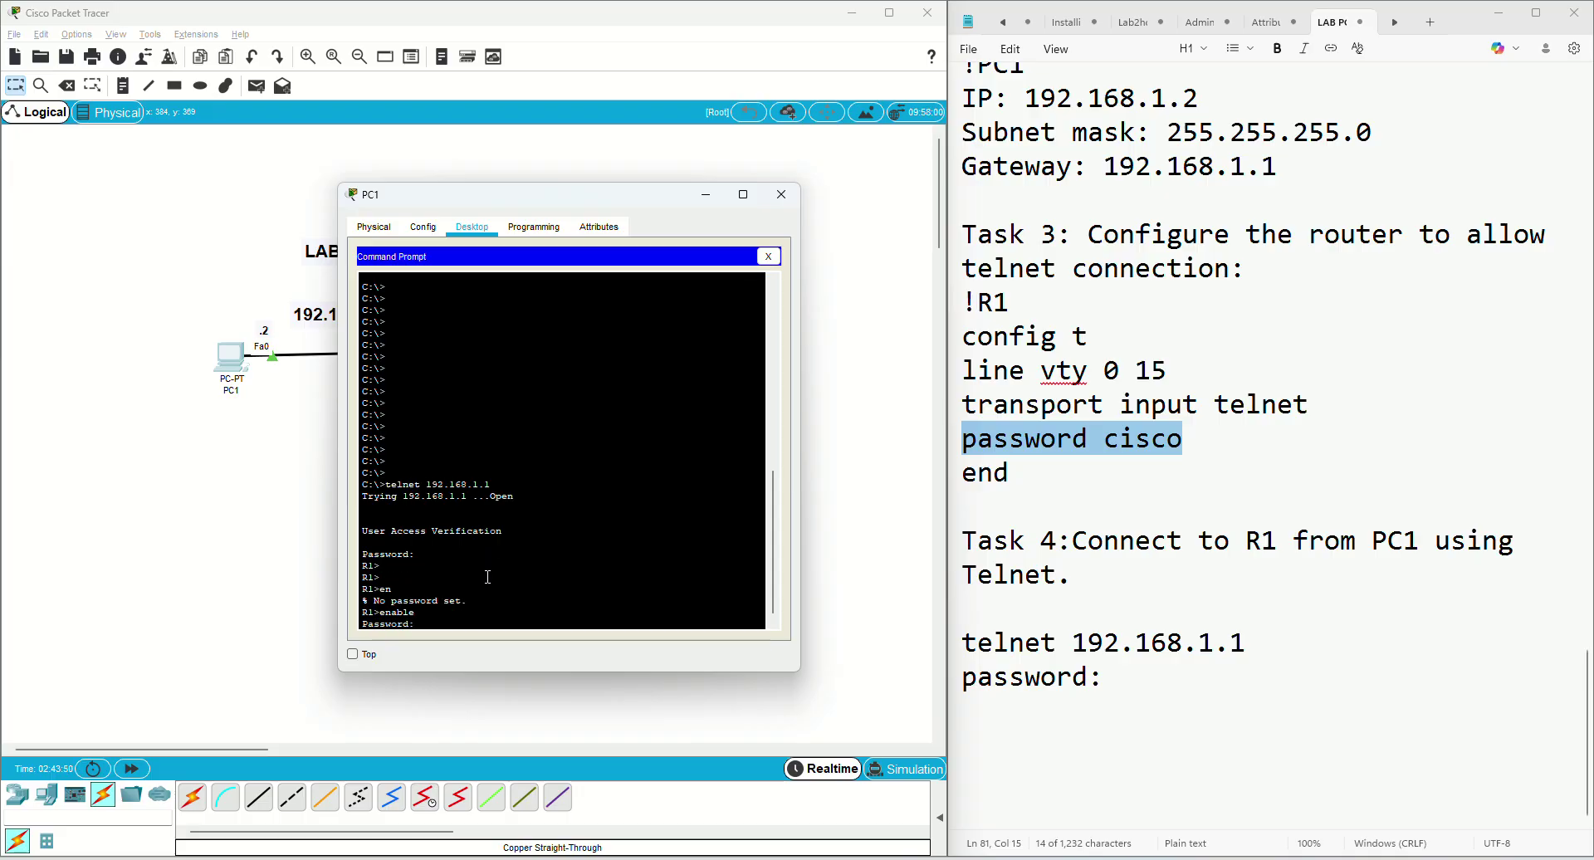
text(cisco)
key(Return)
key(Return)
key(Return)
key(Return)
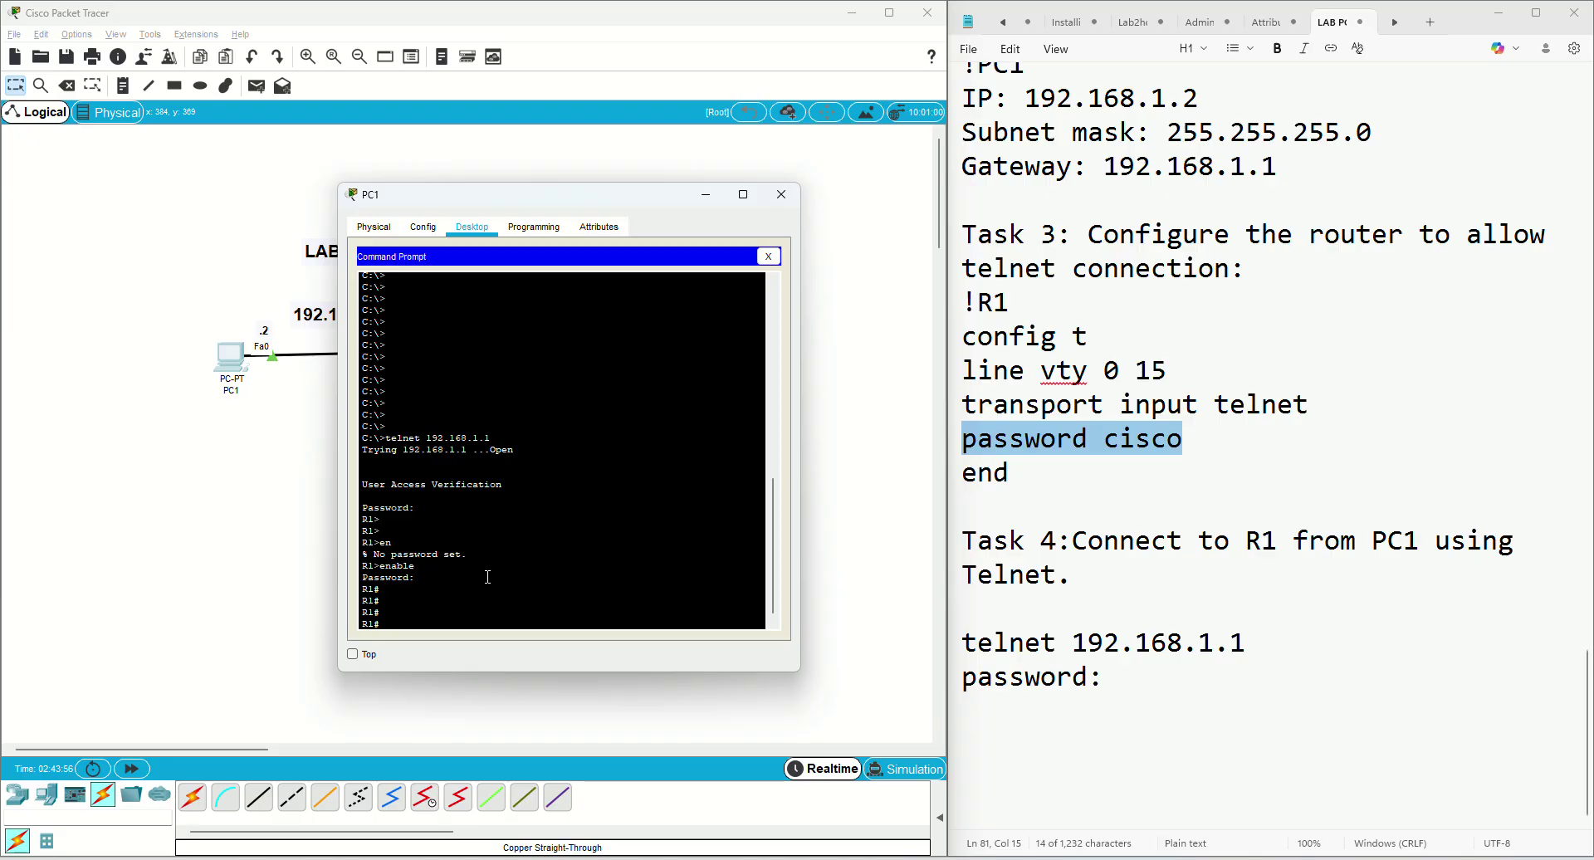
text(show ip int brief)
key(Return)
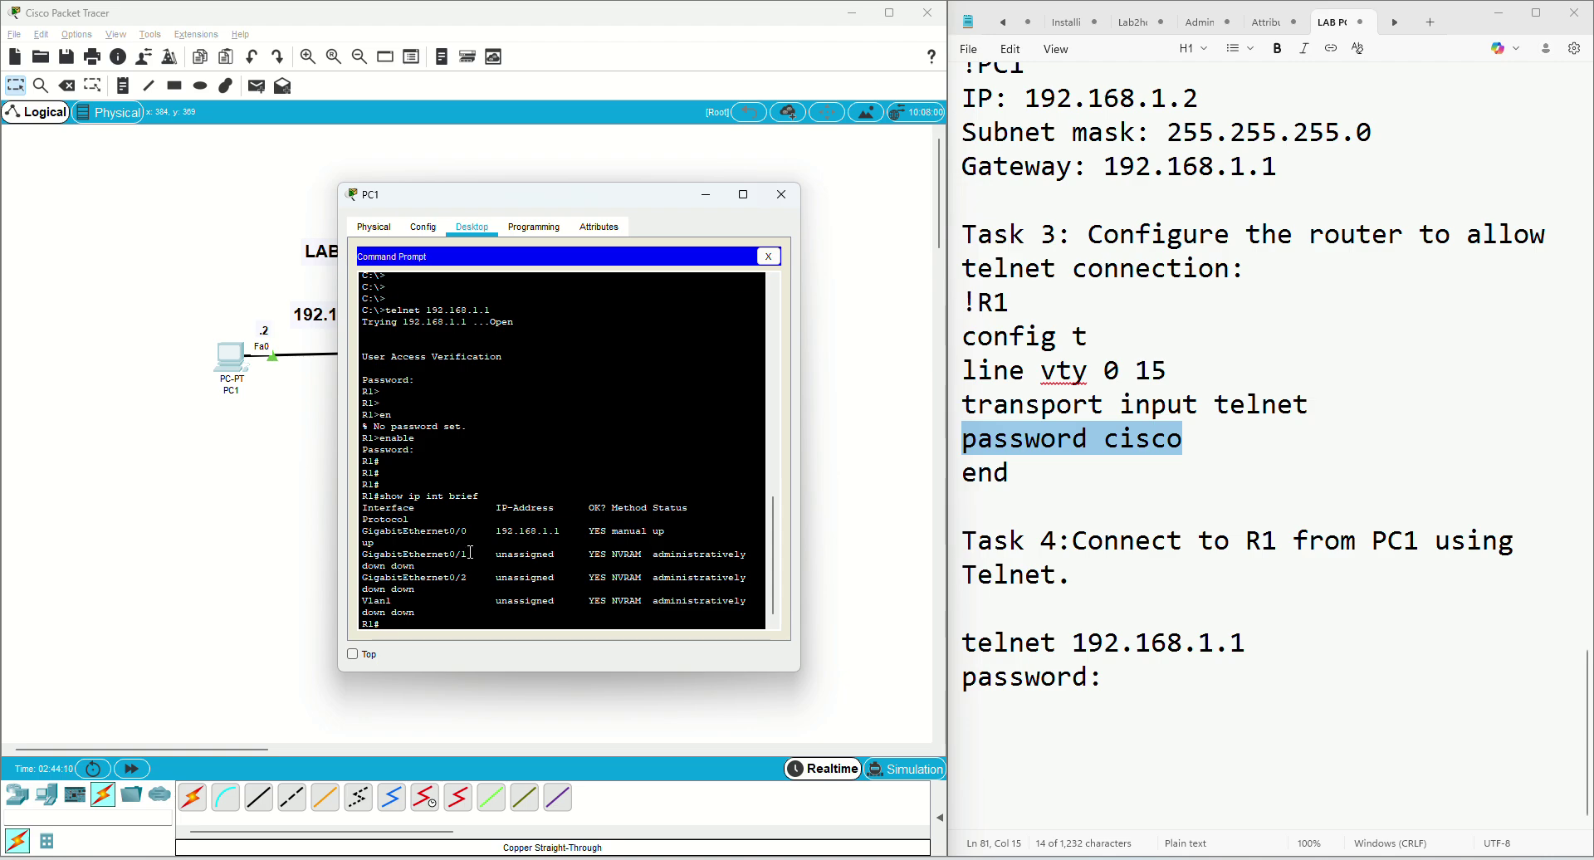
drag(362, 531, 741, 532)
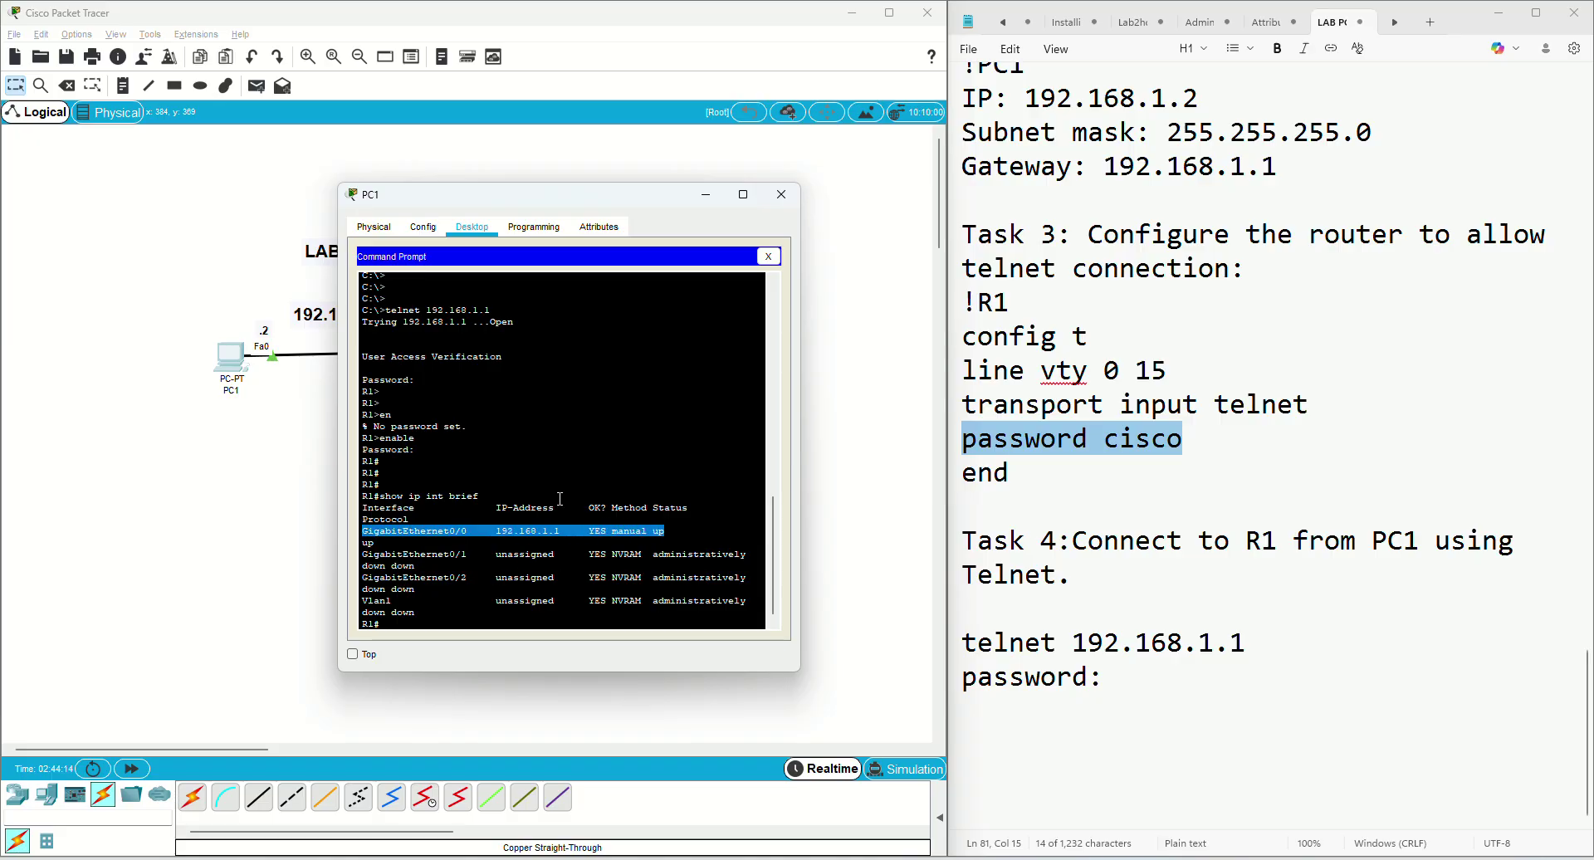